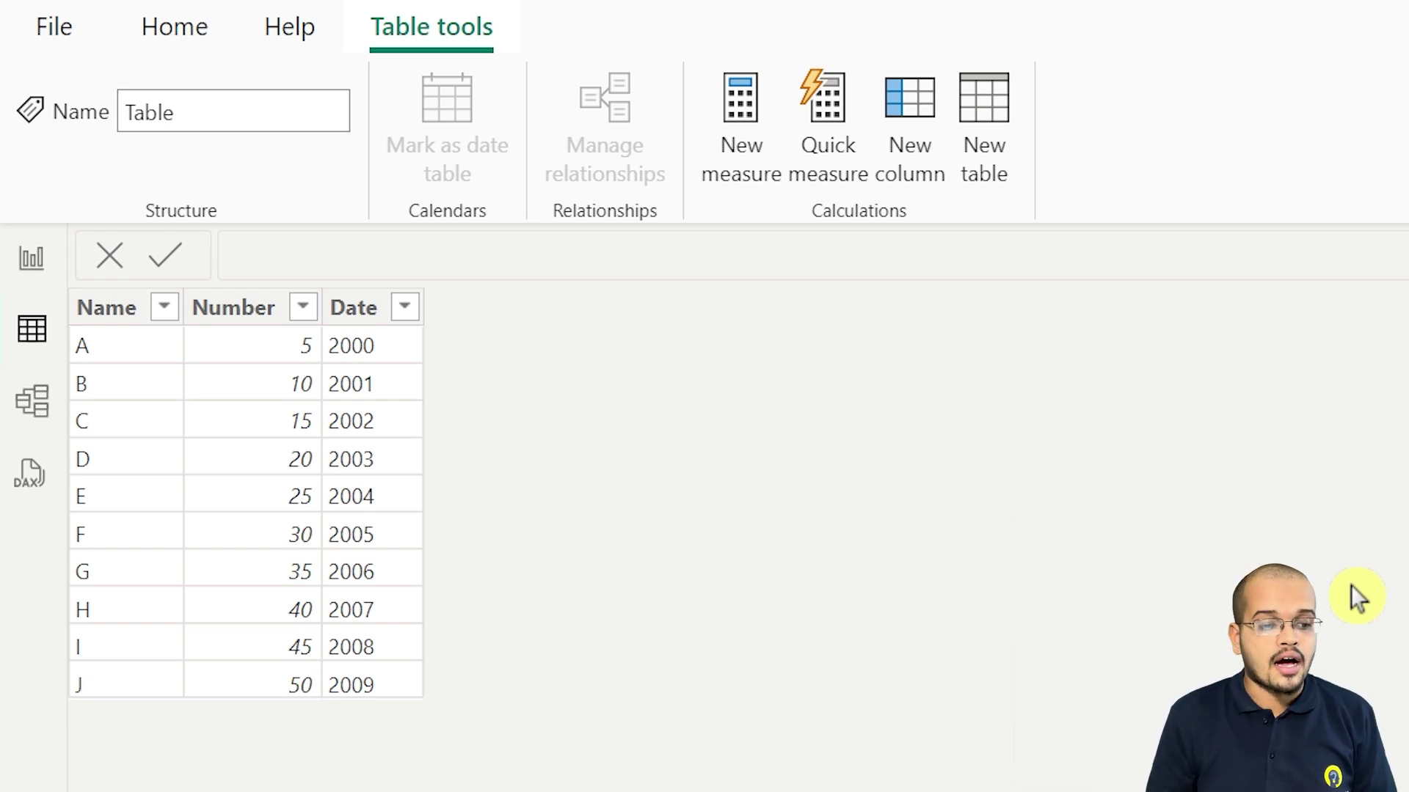
Inspect the data types and settings of the Name, Number and Date columns
left_click(105, 309)
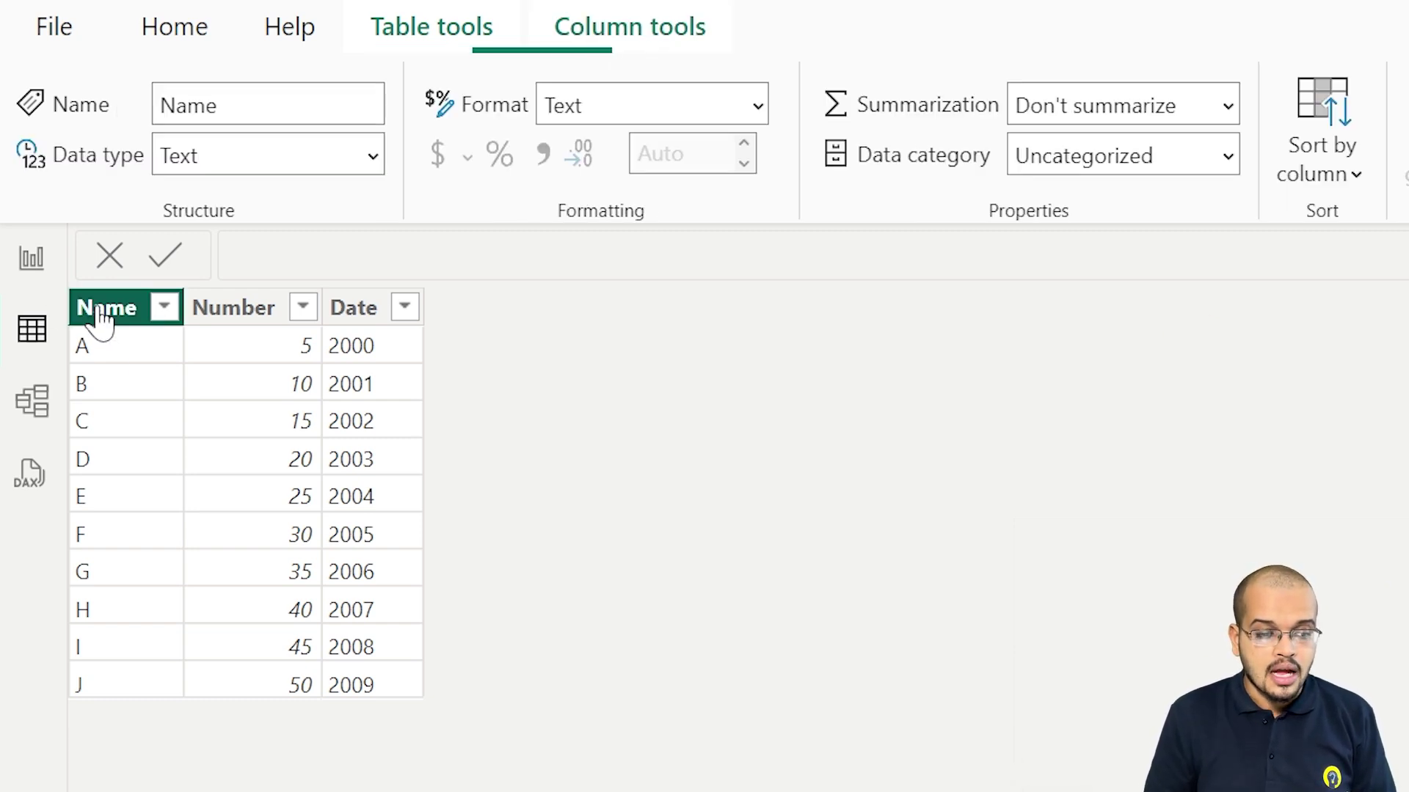
left_click(233, 309)
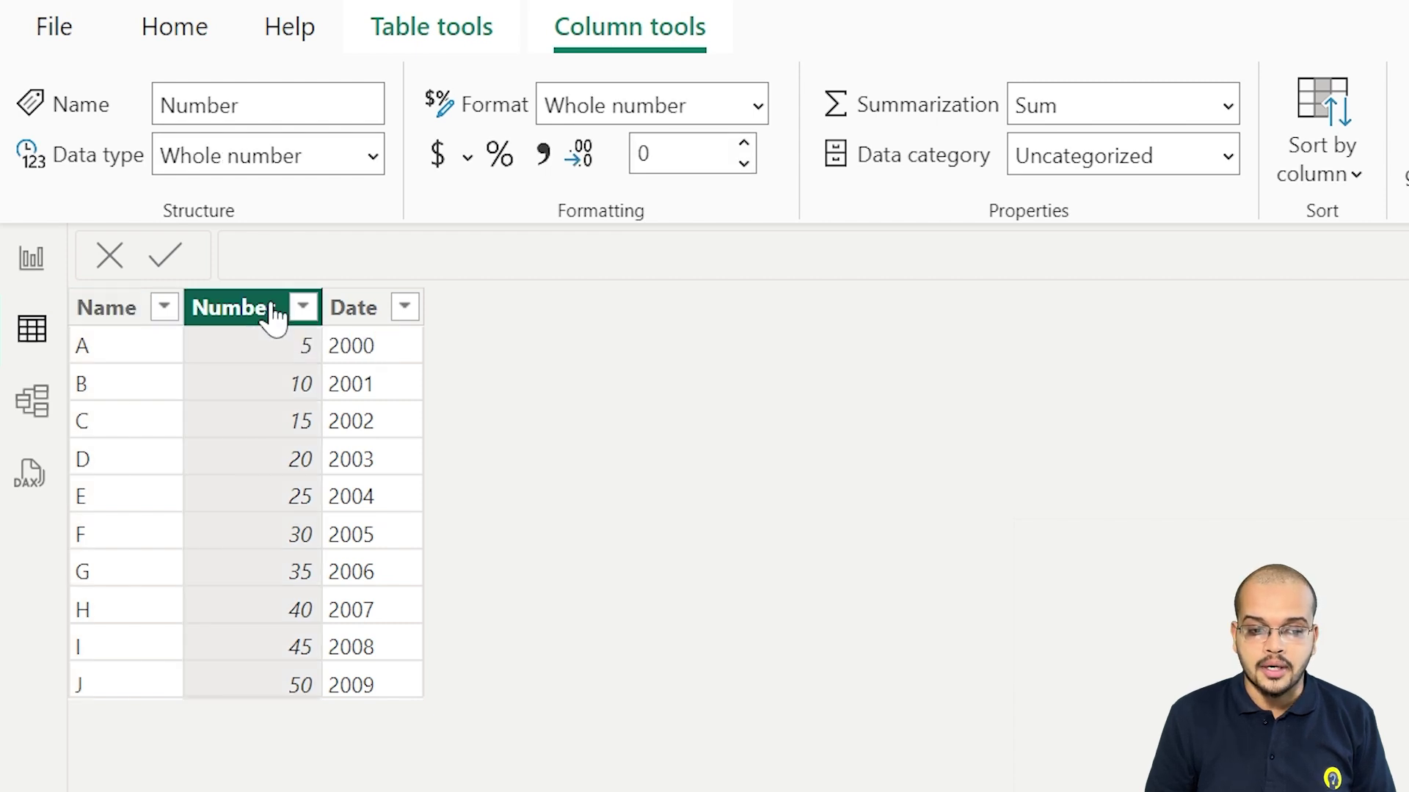
left_click(353, 309)
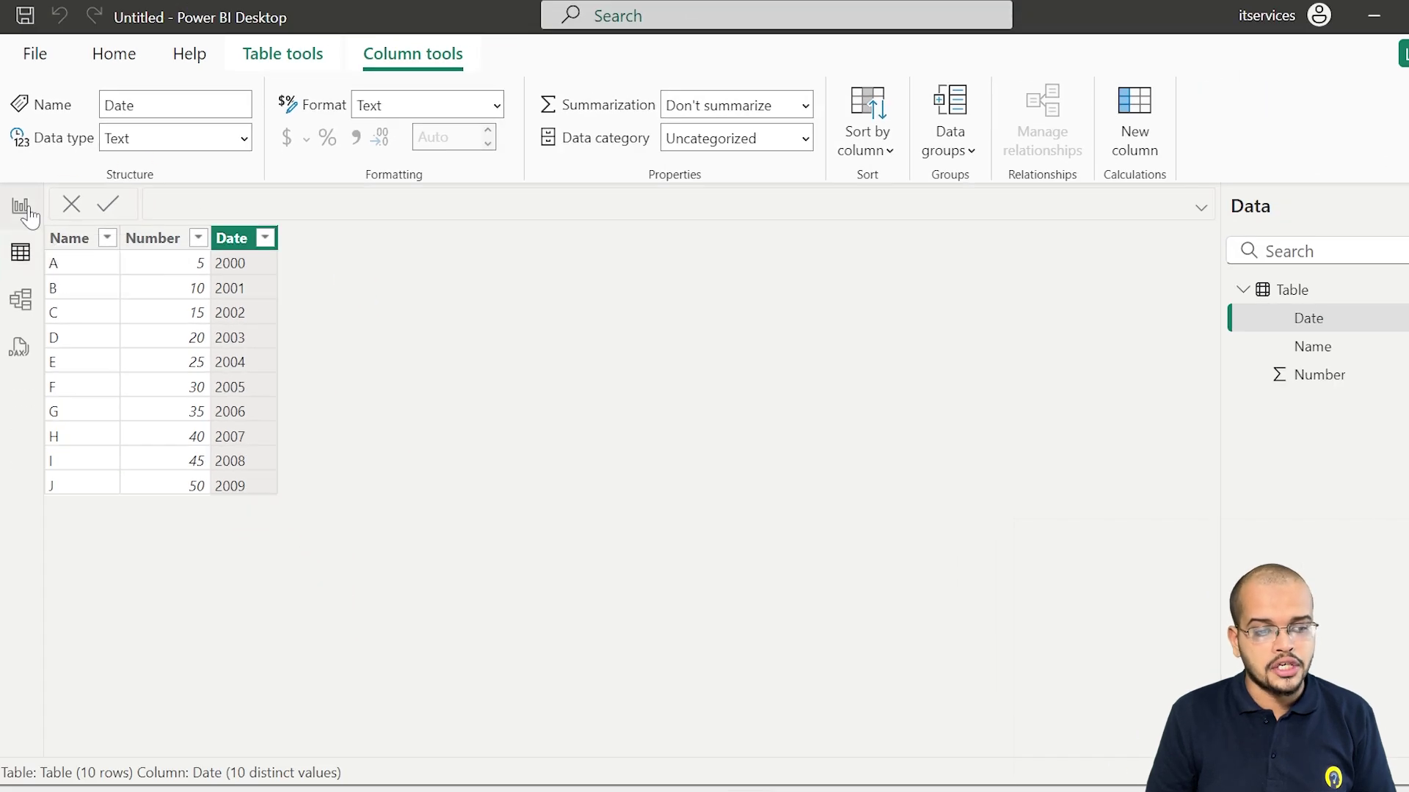
On the report page, add an enlarged table visual showing Name, Date and Sum of Number
left_click(20, 207)
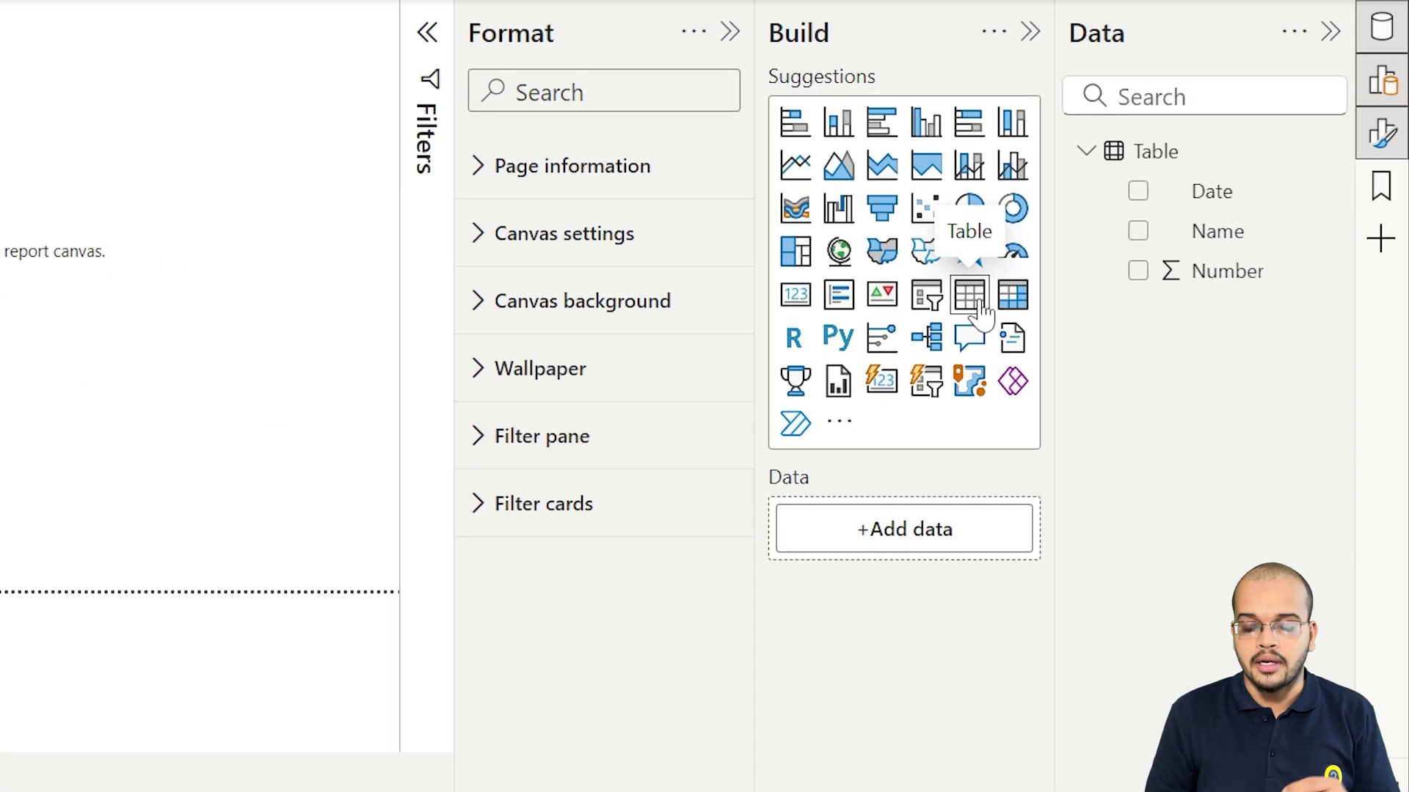
left_click(970, 296)
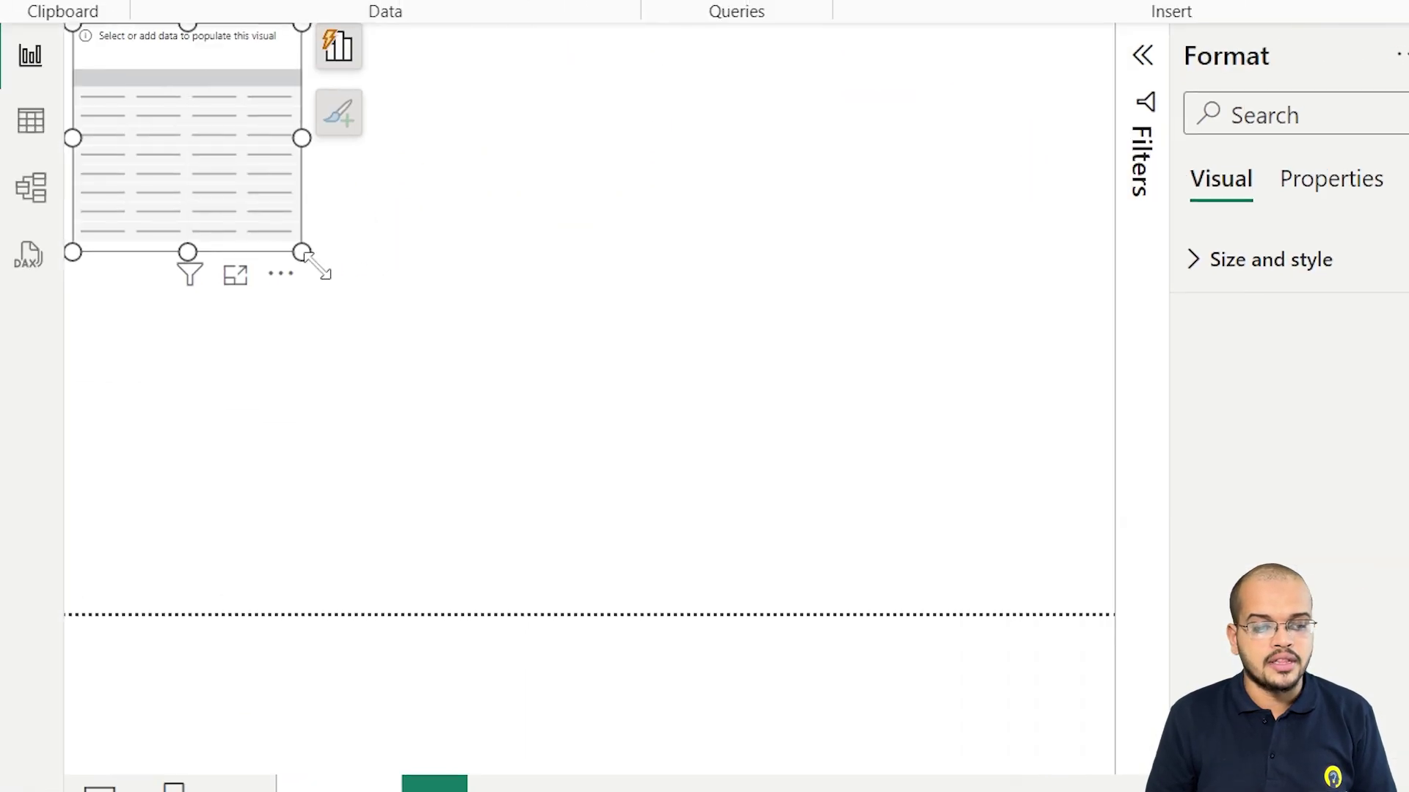
mouse_move(306, 256)
left_mouse_down()
mouse_move(732, 358)
mouse_move(990, 440)
left_mouse_up()
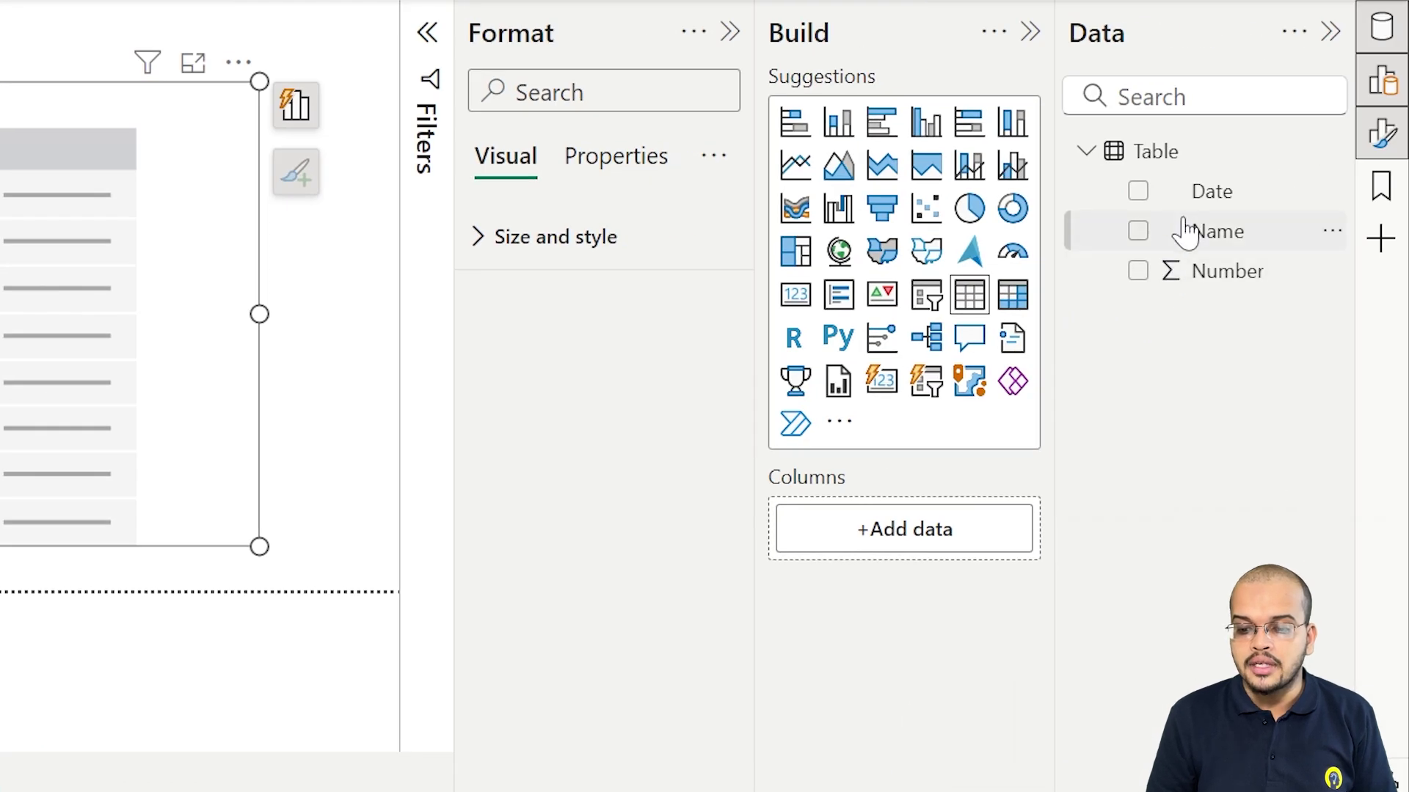
left_click_drag(1211, 231, 903, 528)
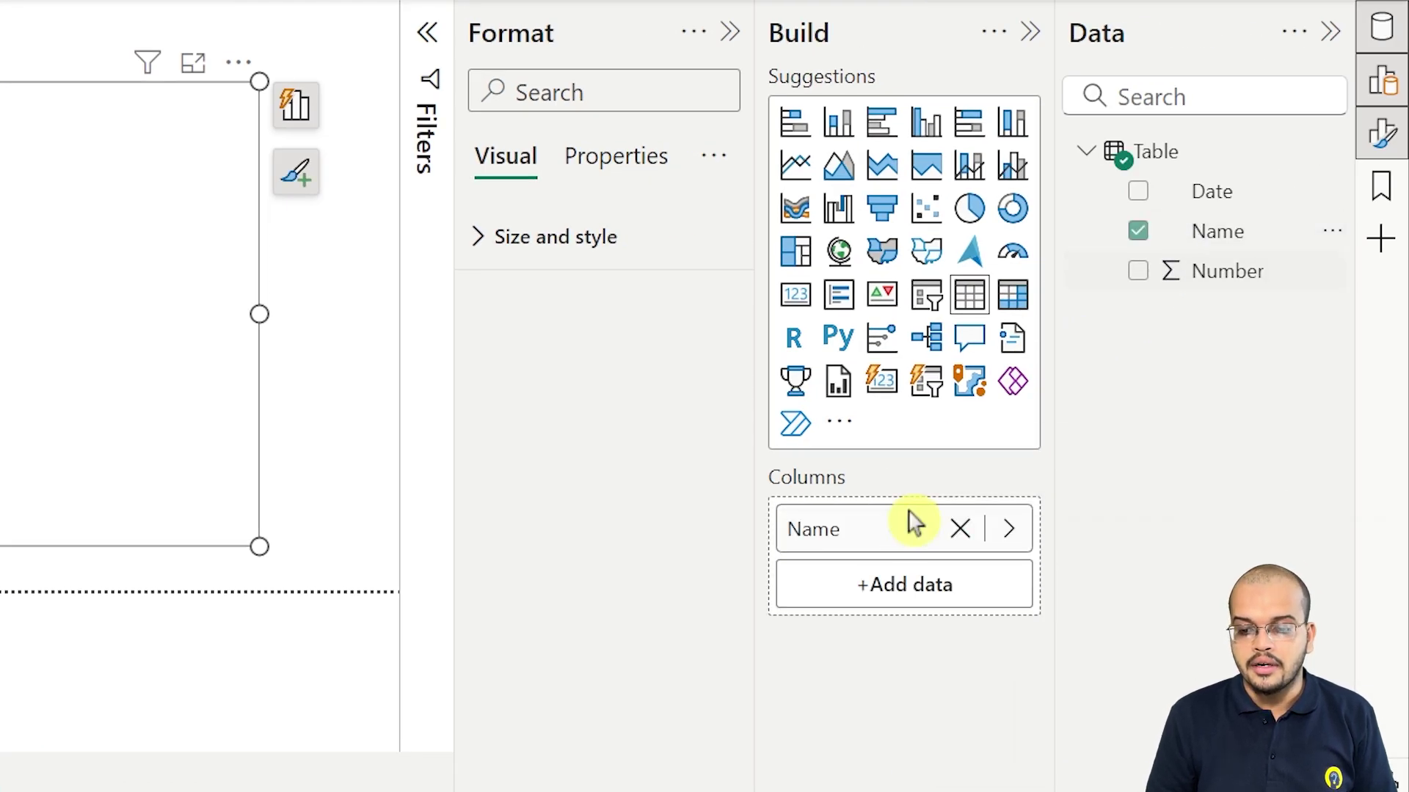
left_click_drag(1211, 191, 924, 585)
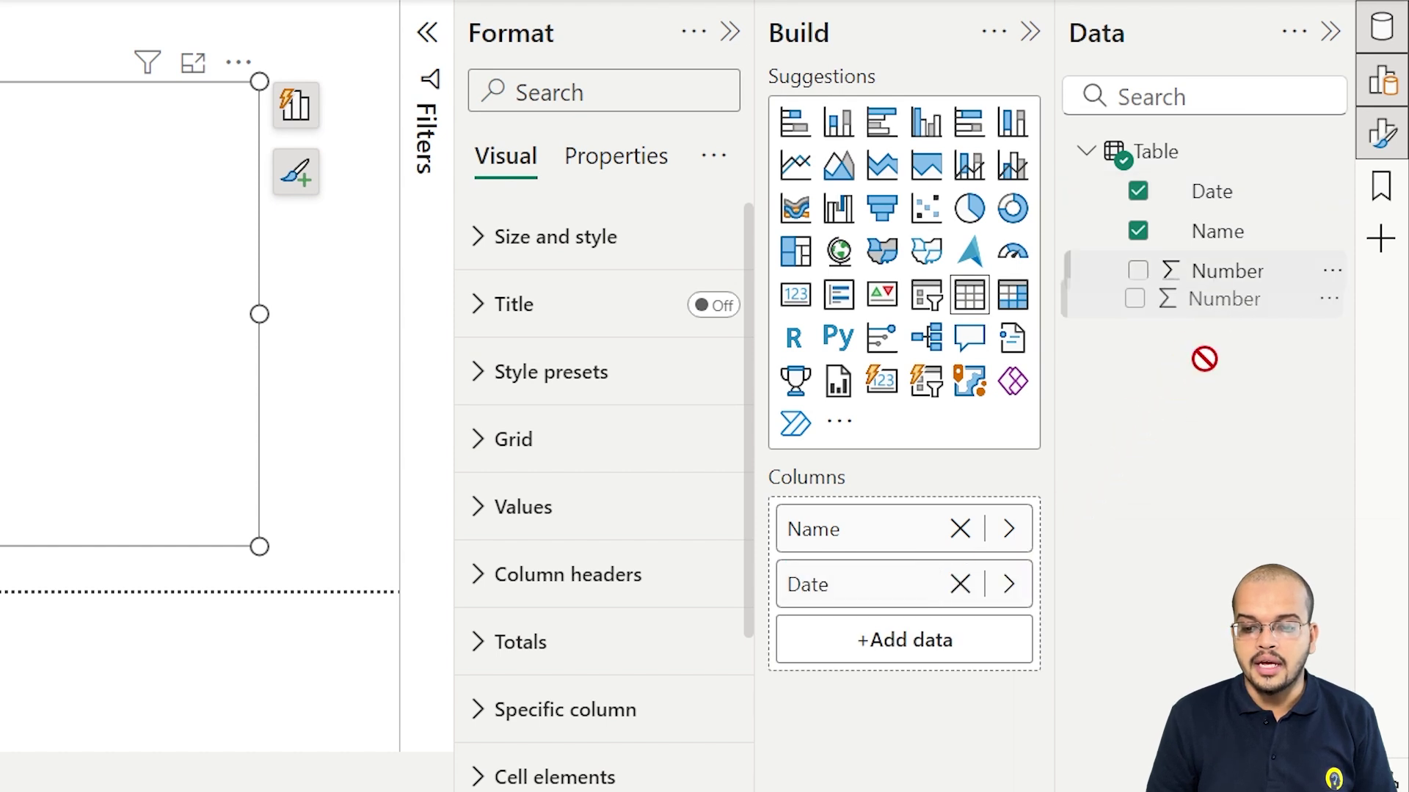
left_click_drag(1202, 388, 905, 644)
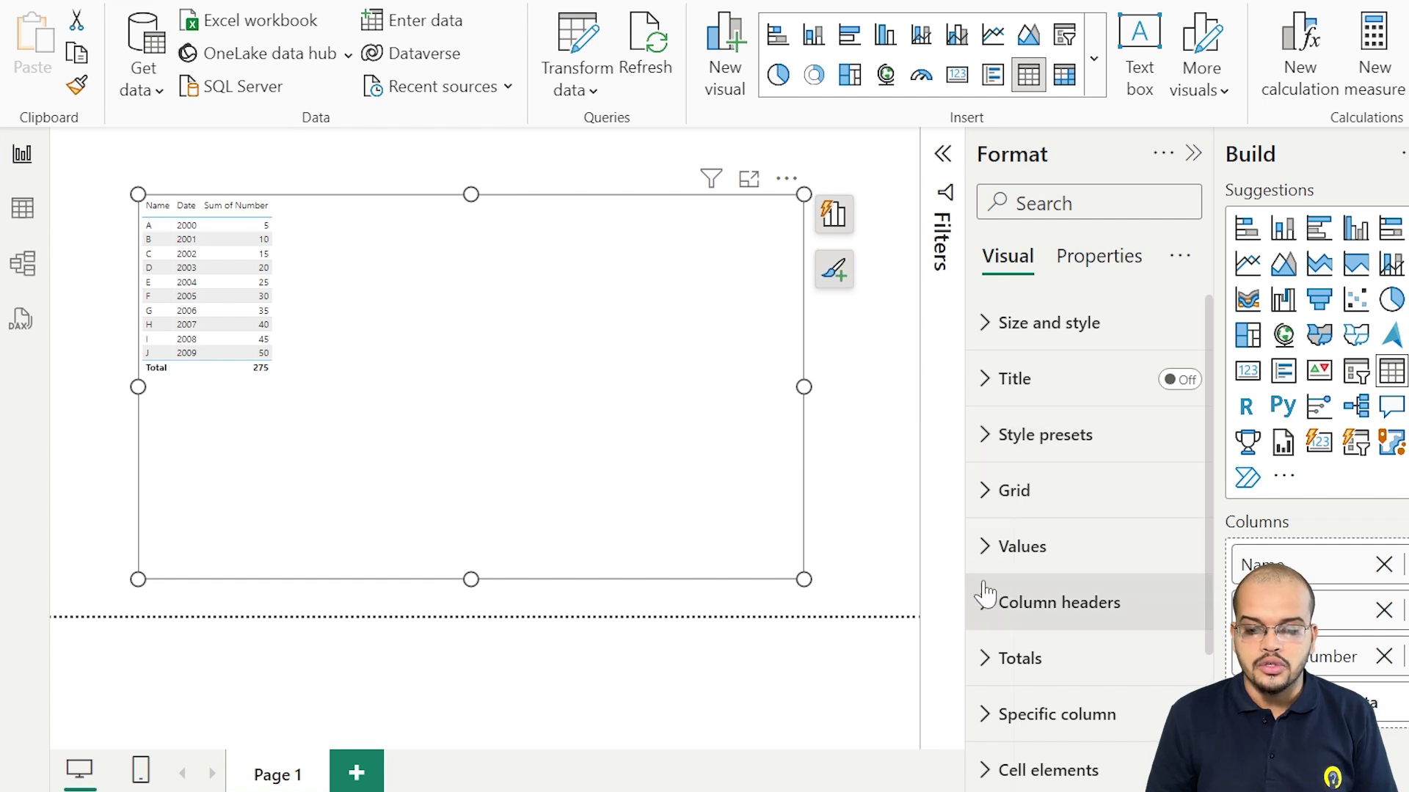
Set the table values font to Segoe UI Bold, size 16
left_click(1013, 546)
left_click(1046, 683)
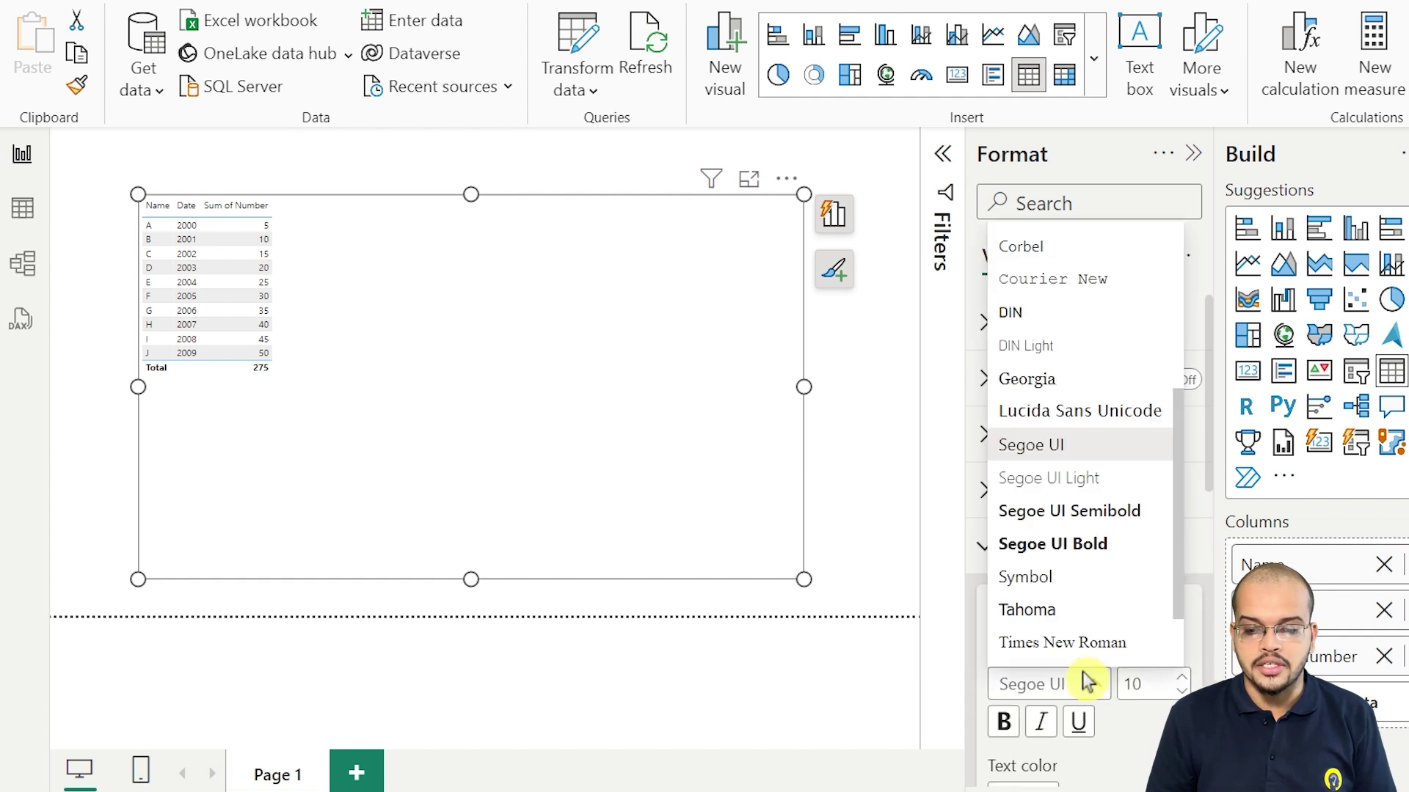
left_click(1084, 544)
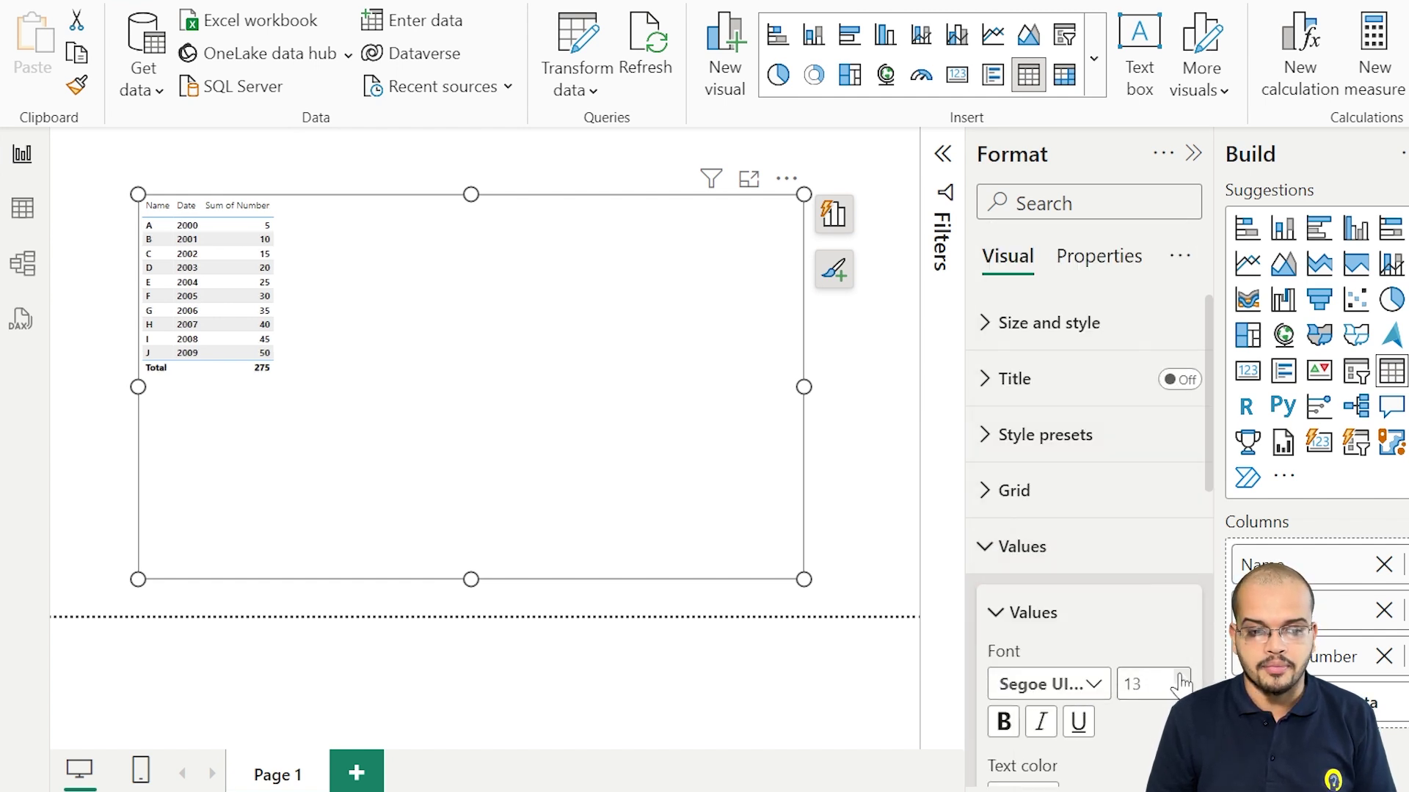
key("Return")
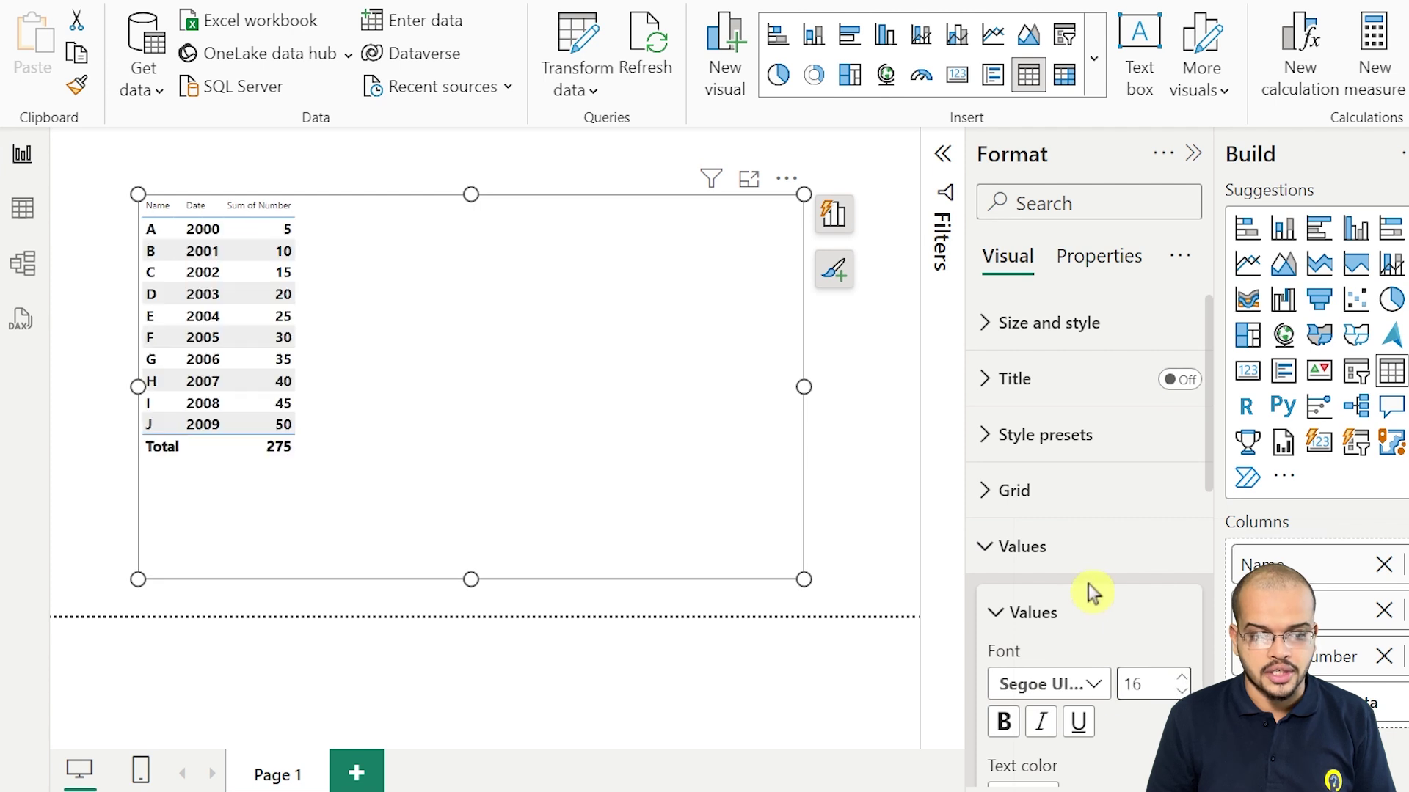
scroll(1089, 582, "down", 3)
scroll(1104, 579, "up", 3)
Set the column headers text to Segoe UI Bold, size 17
left_click(1006, 546)
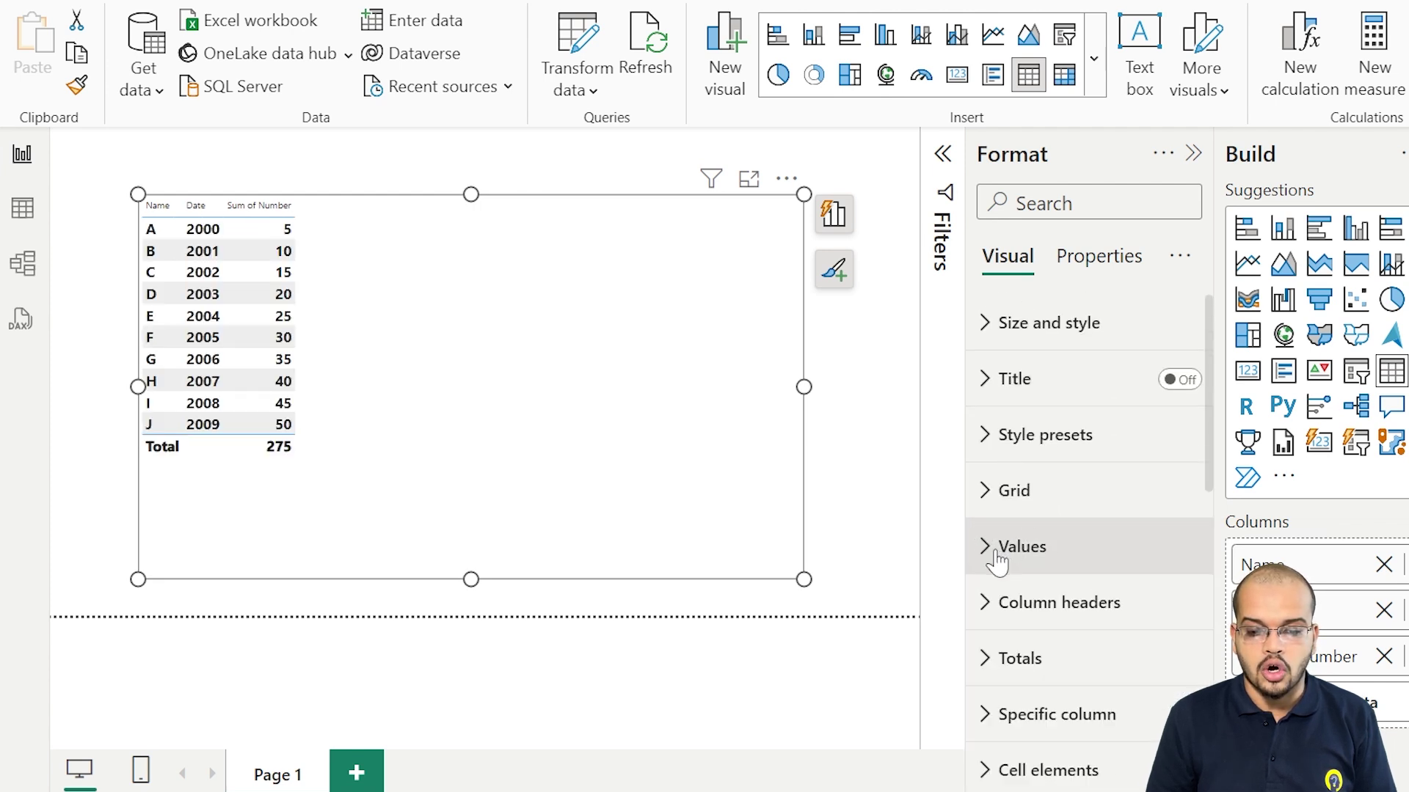
left_click(1045, 602)
left_click(1086, 742)
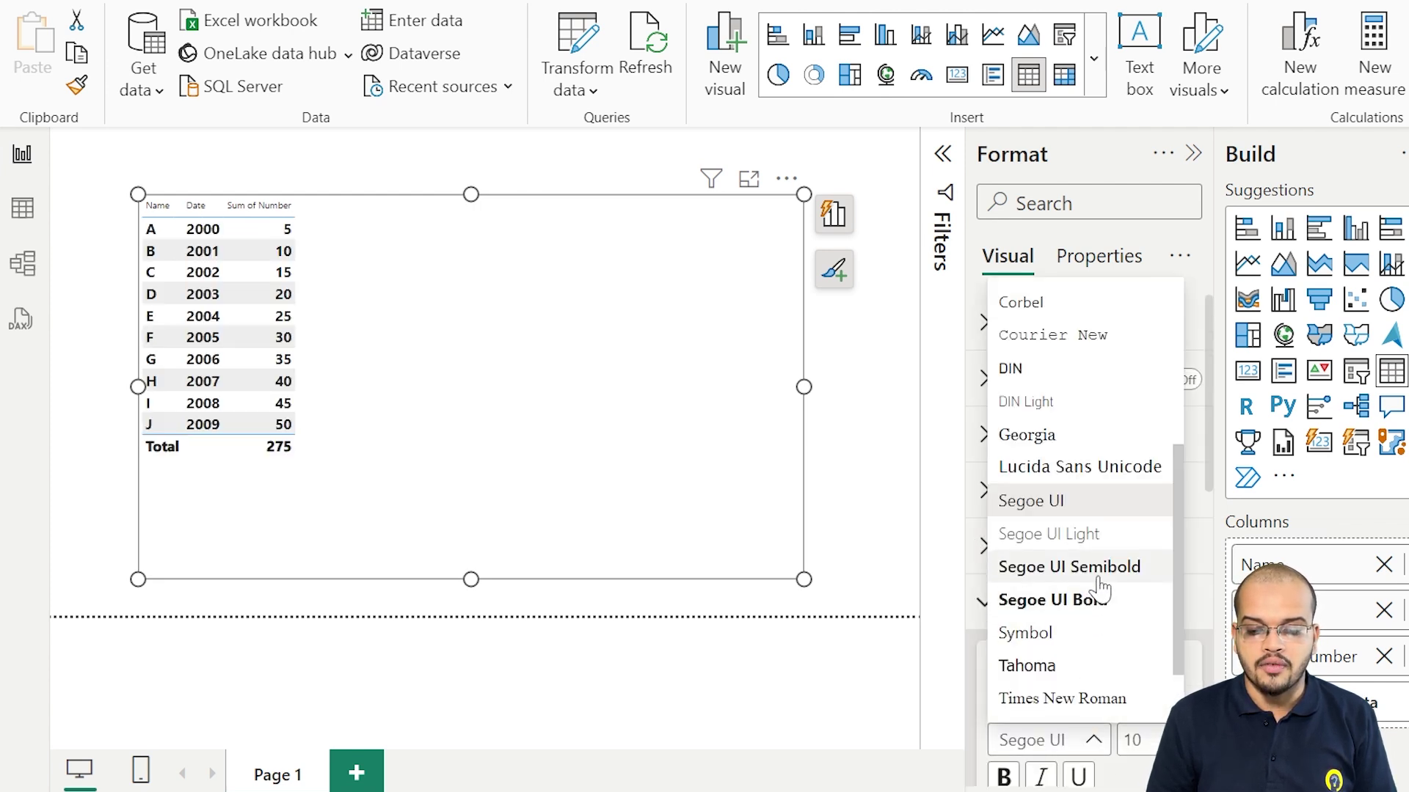
left_click(1092, 603)
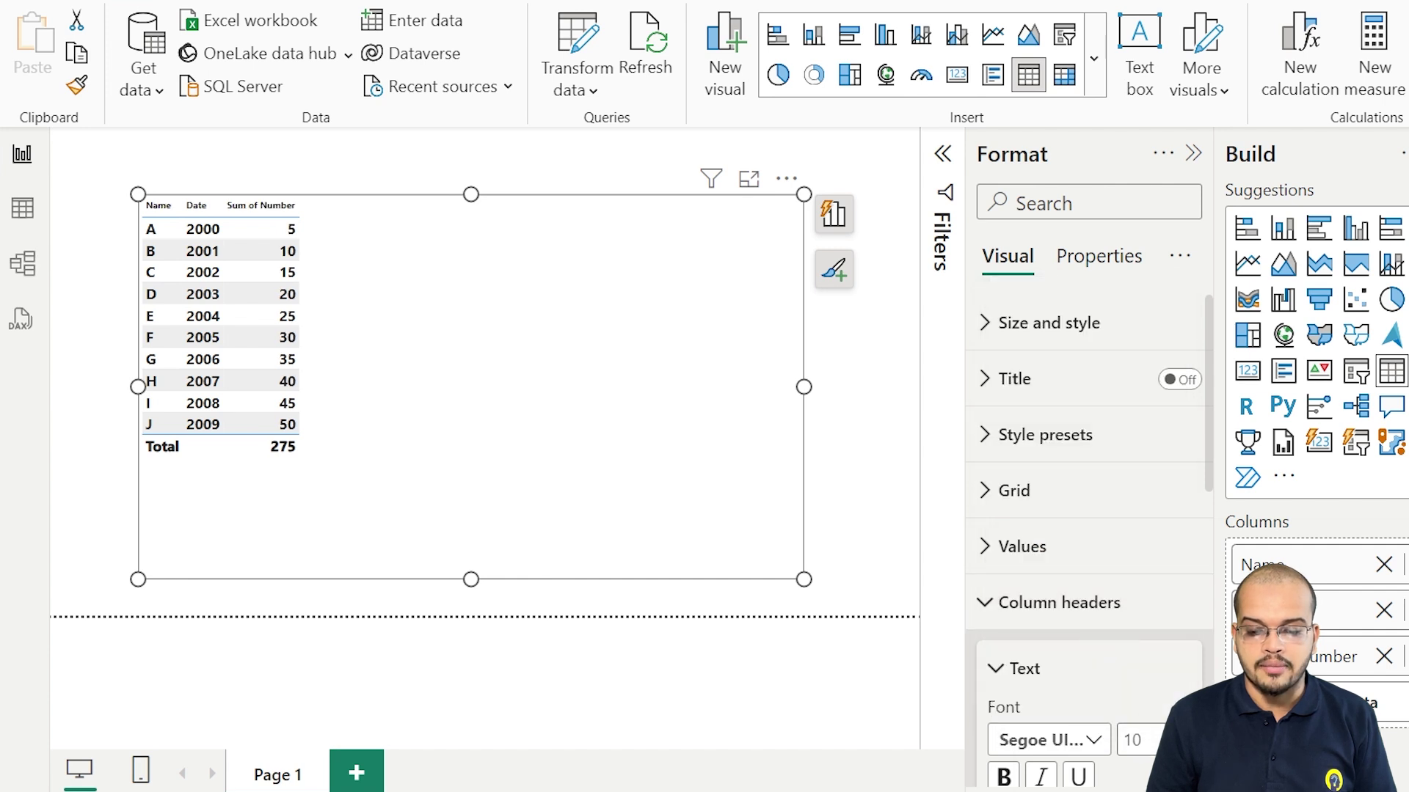
left_click(1134, 740)
type("16")
left_click(1188, 731)
type("17")
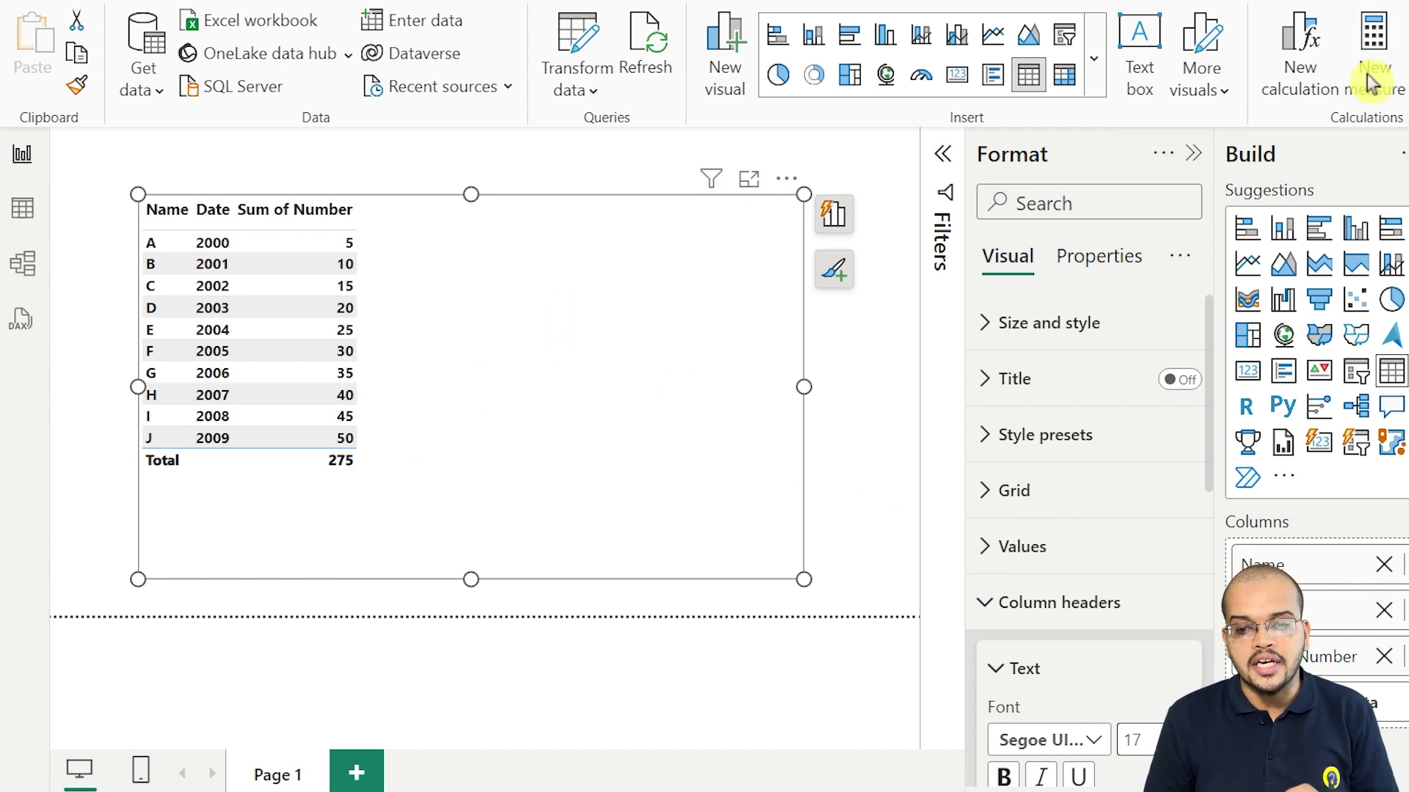
Create the measure Running Total = CALCULATE(SUM('Table'[Number]), FILTER('Table', 'Table'[Date] <= MAX('Table'[Date])))
left_click(1375, 55)
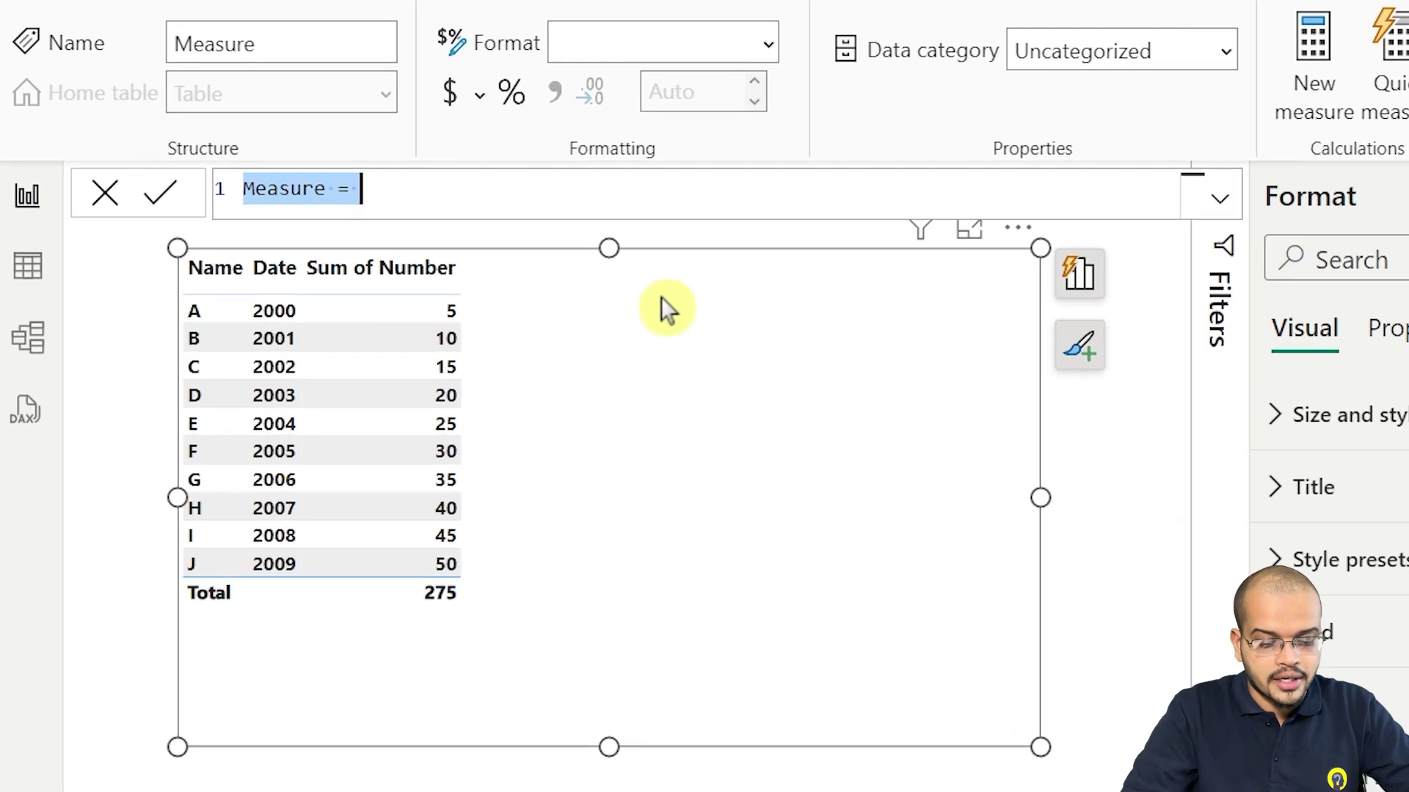
type("Running Total")
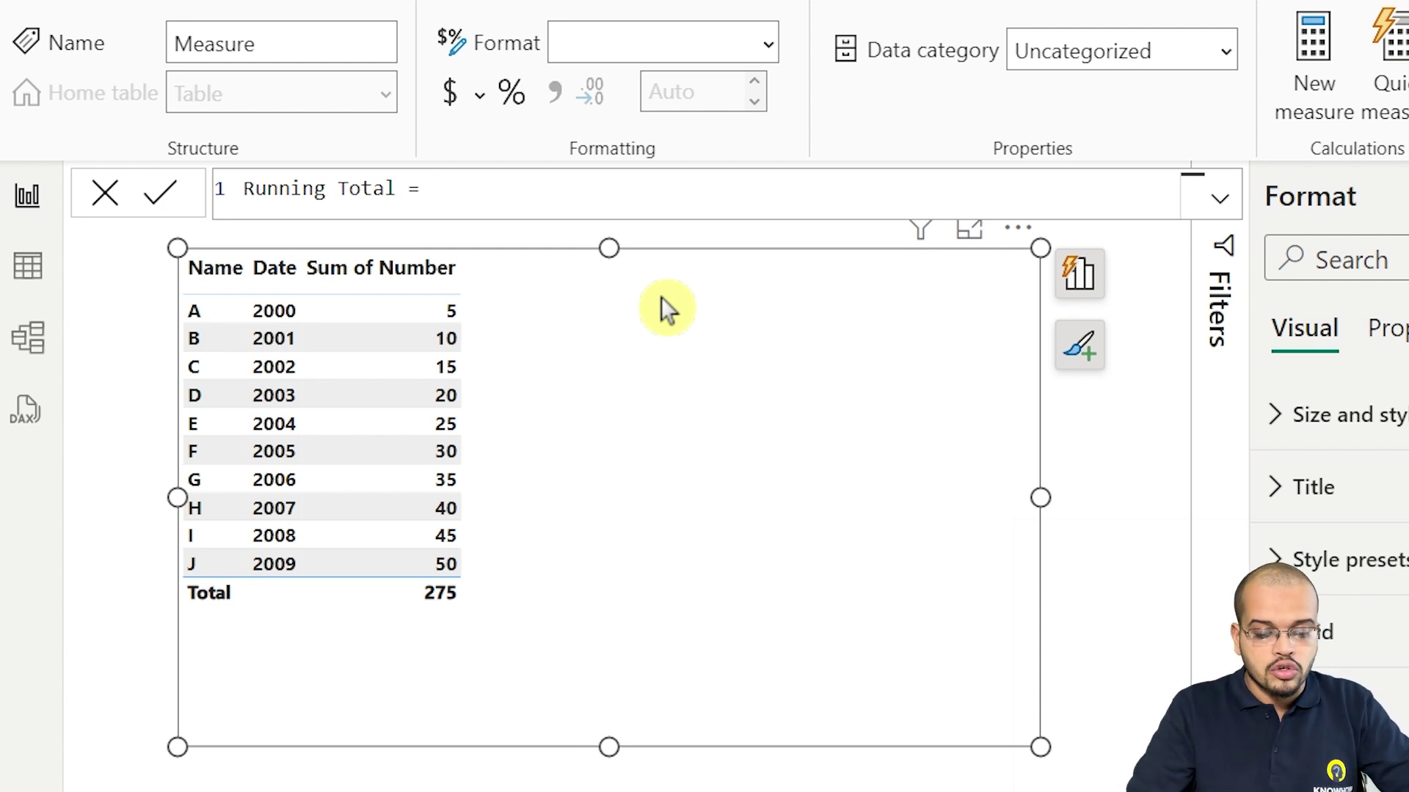
type("CAL")
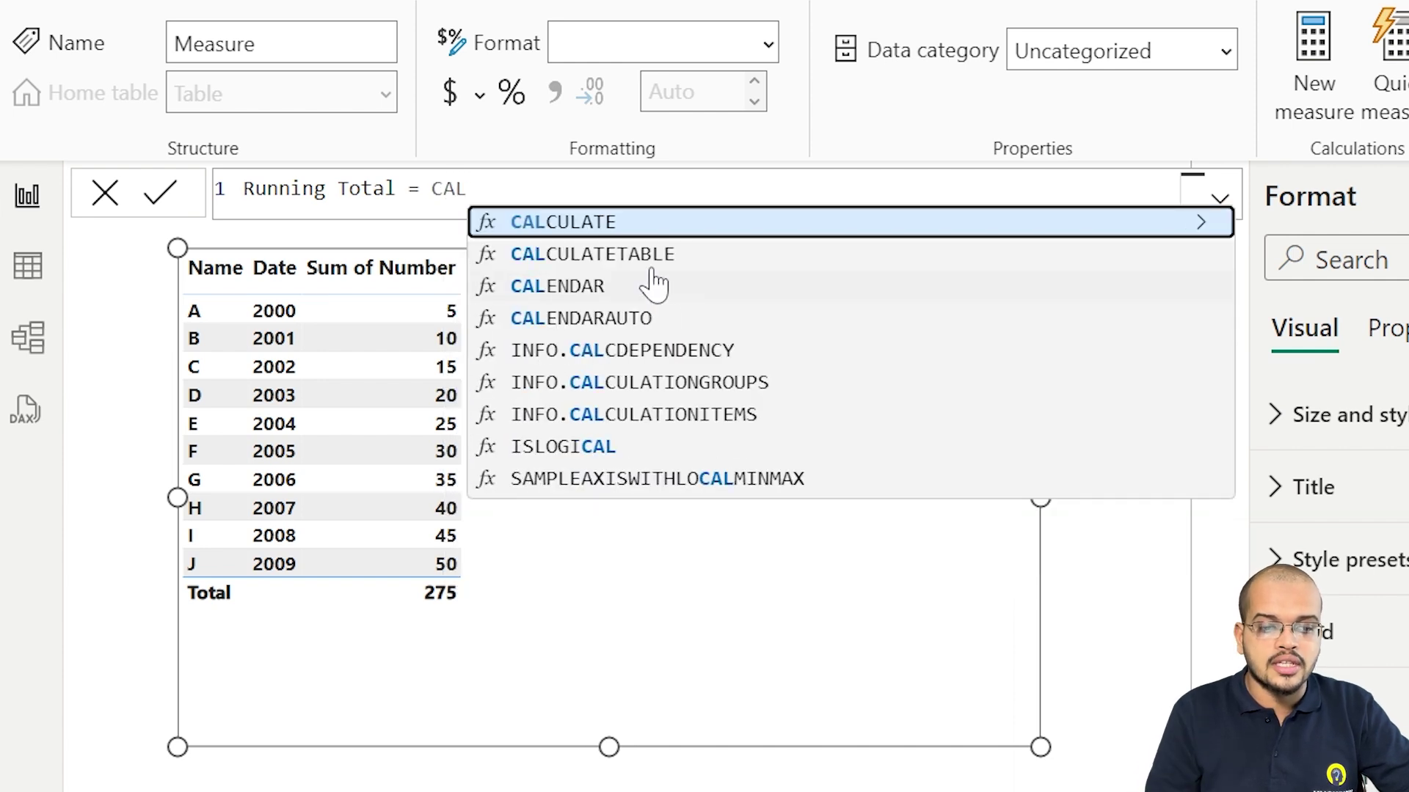
left_click(612, 222)
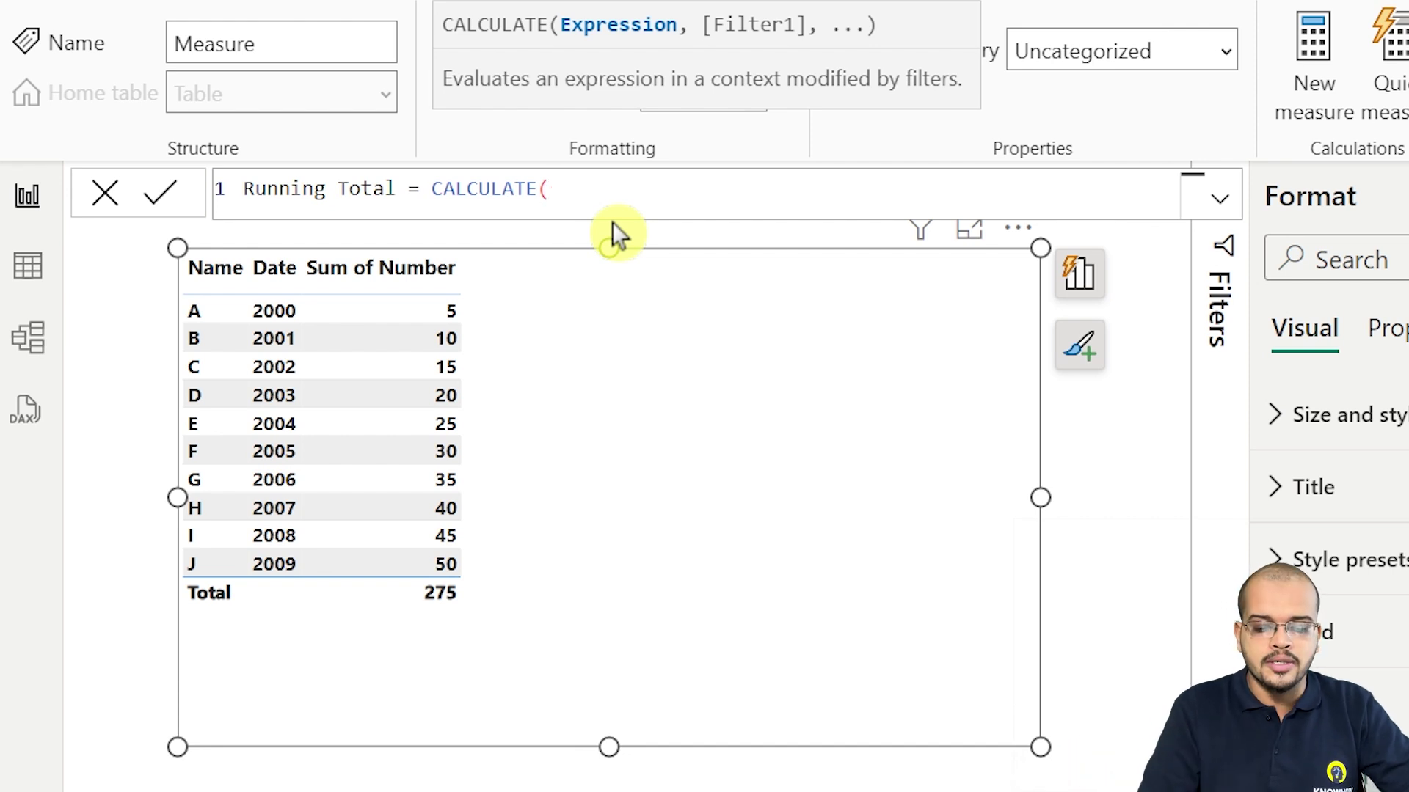
type("SUM")
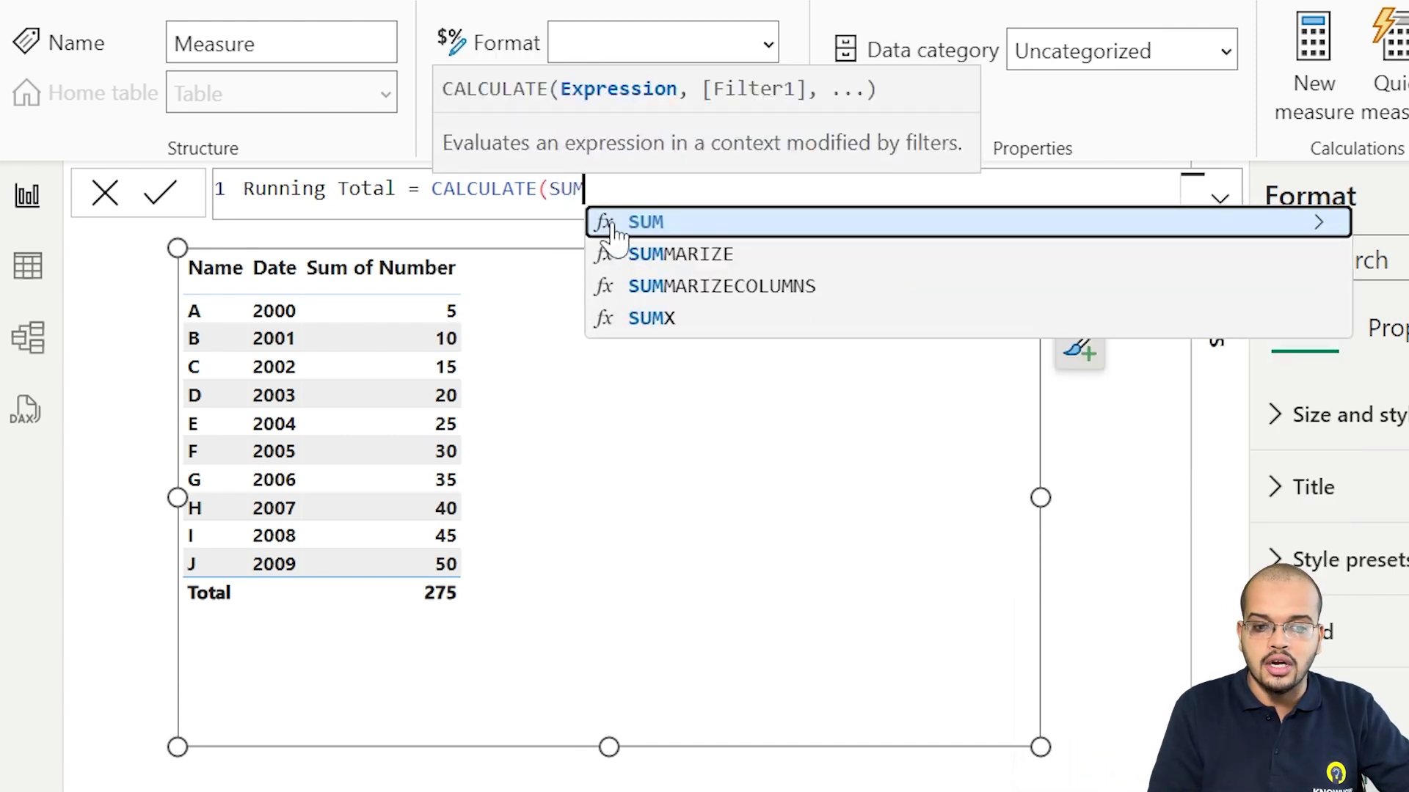
type("(")
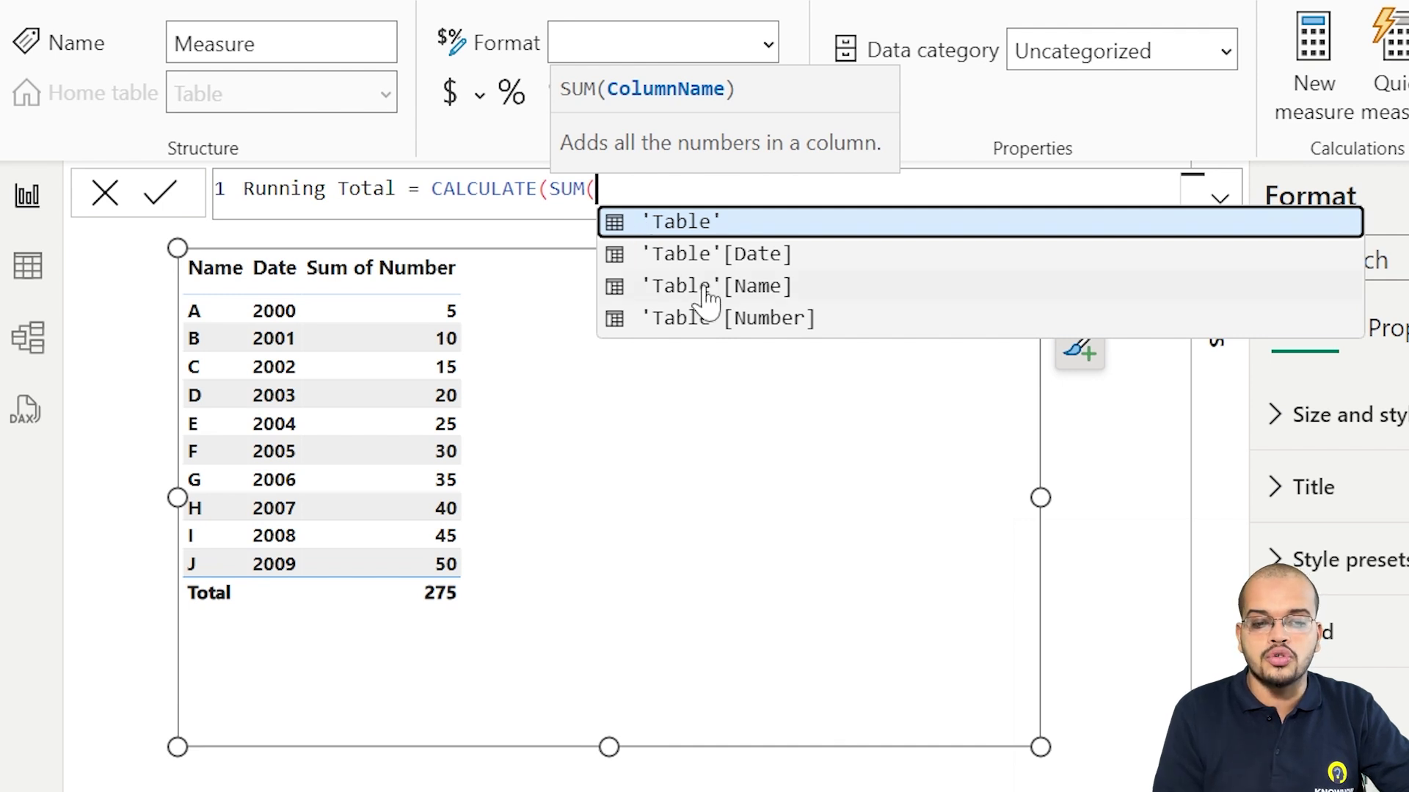
left_click(740, 318)
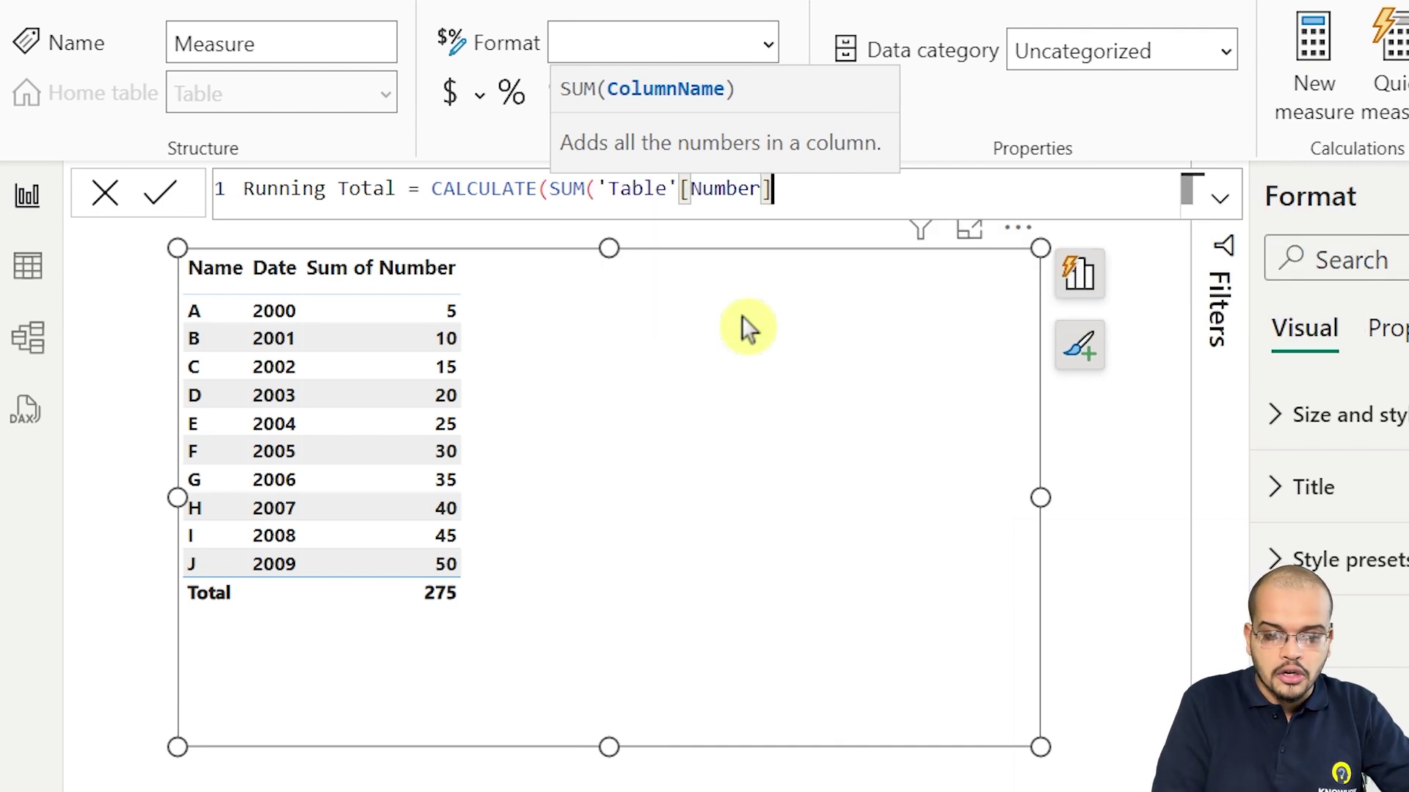
type("),")
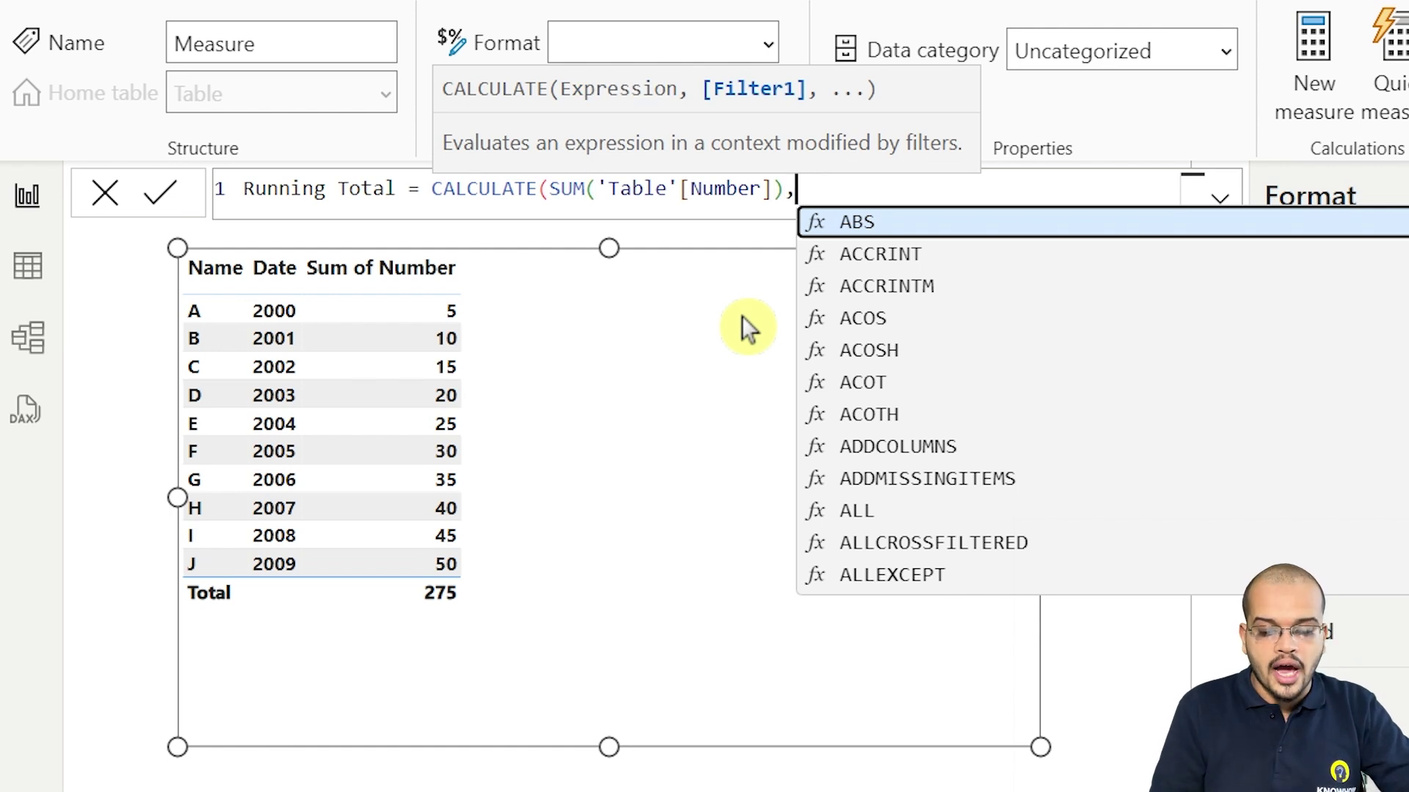
type("FILTER")
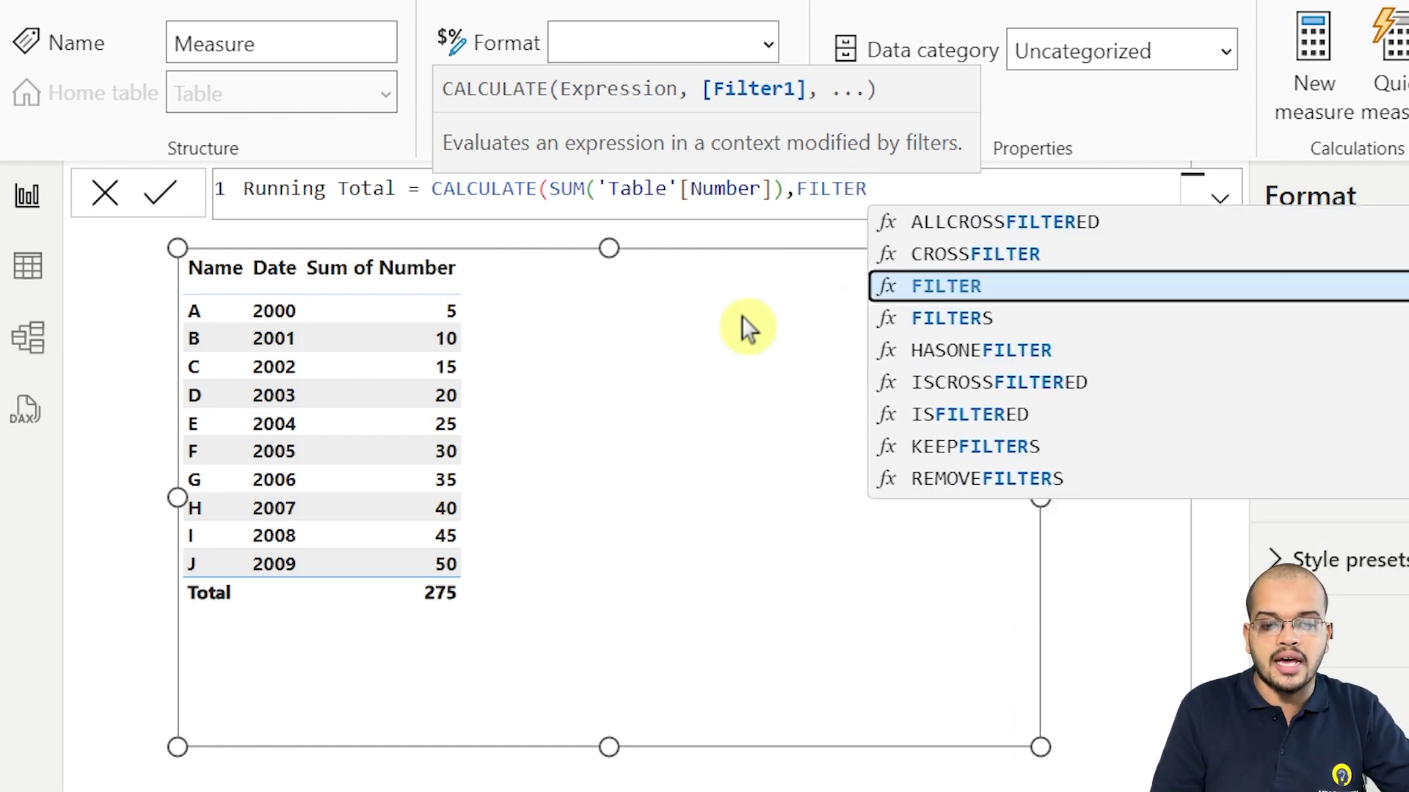
left_click(943, 287)
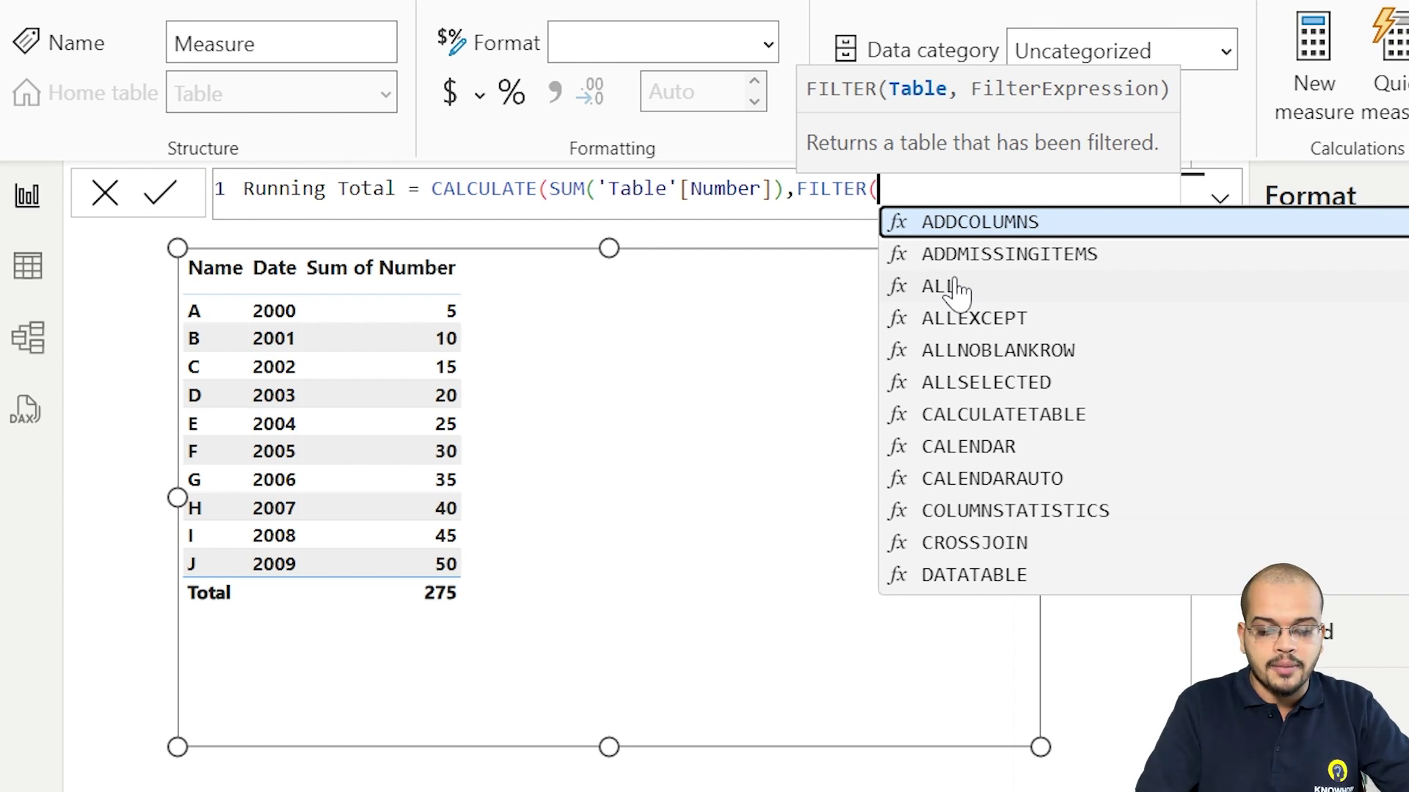
type("TABLE")
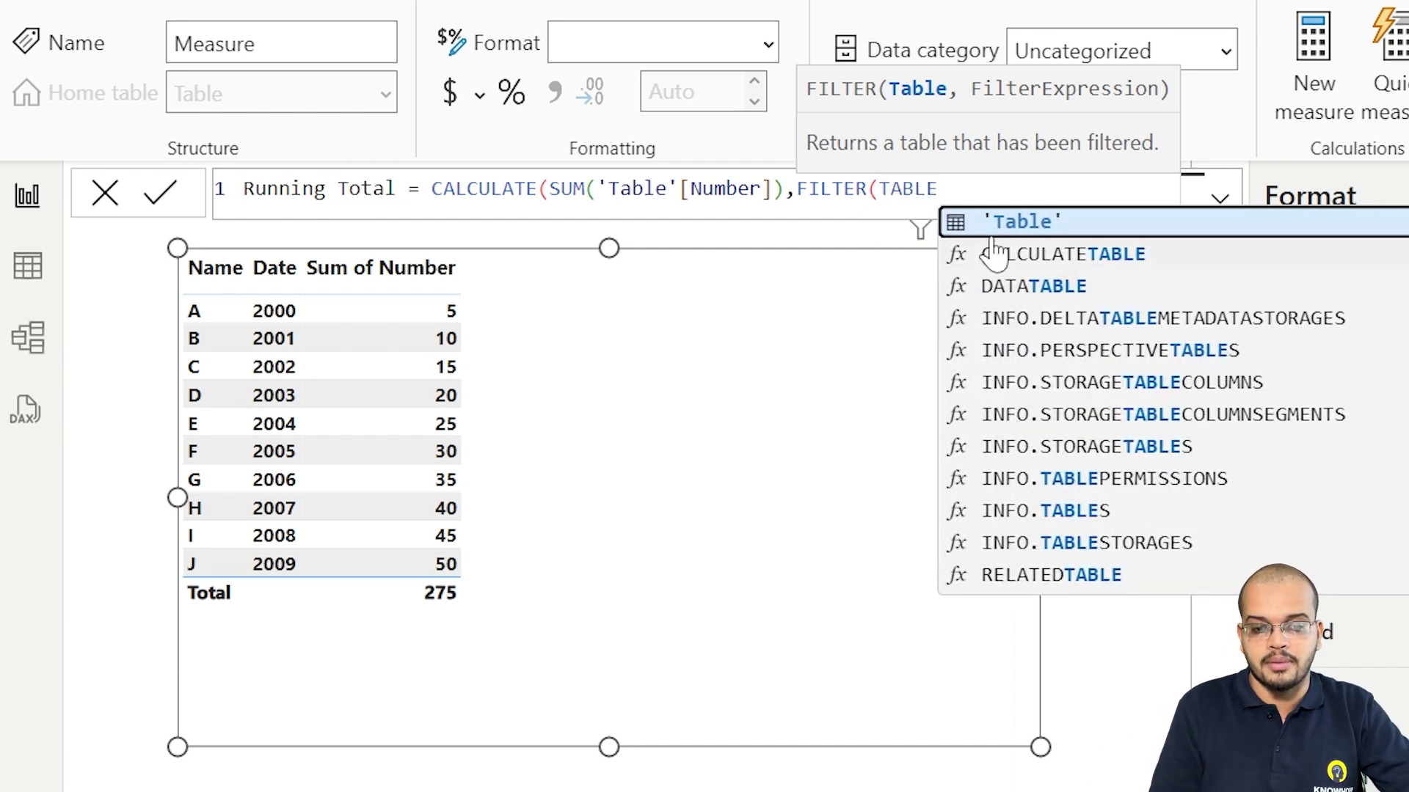
left_click(1021, 223)
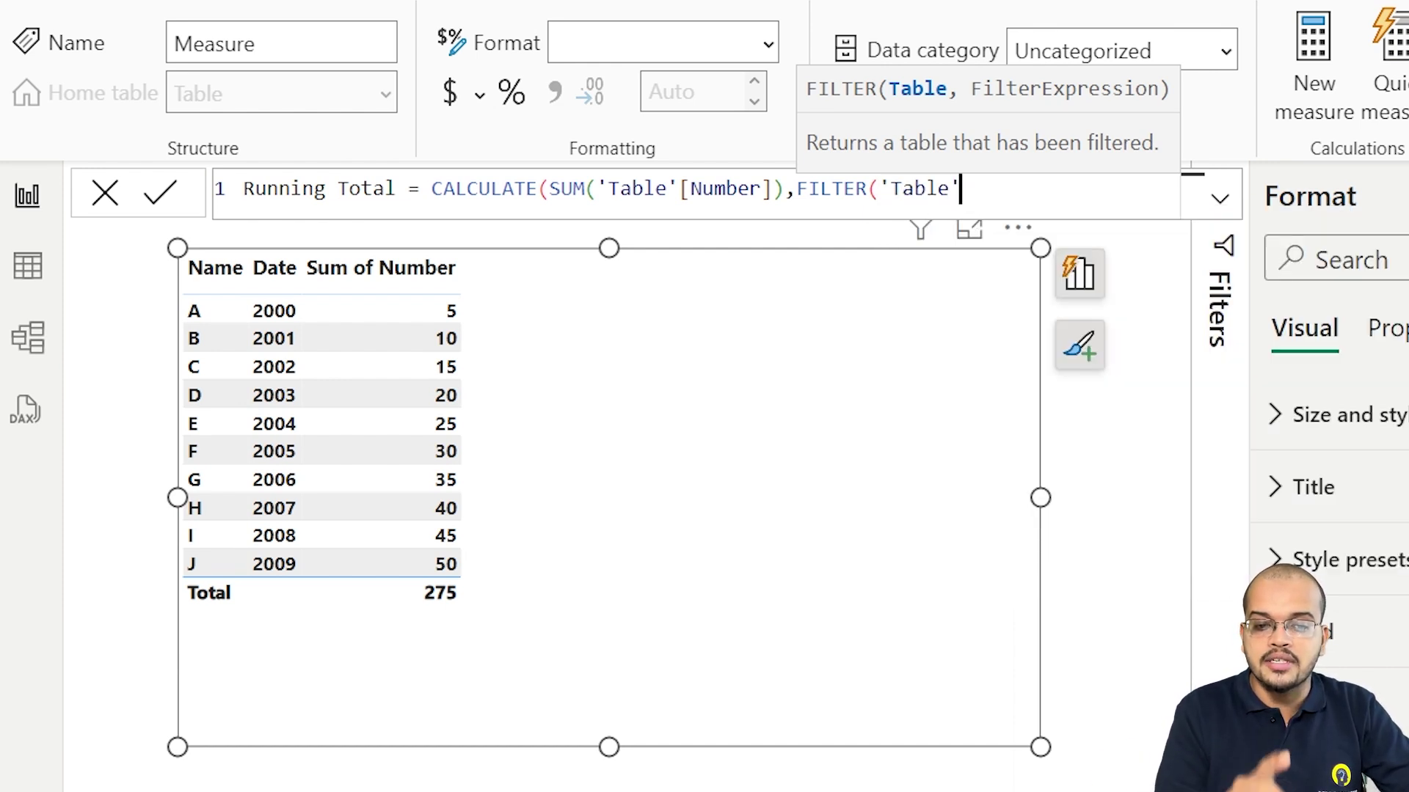
type(",")
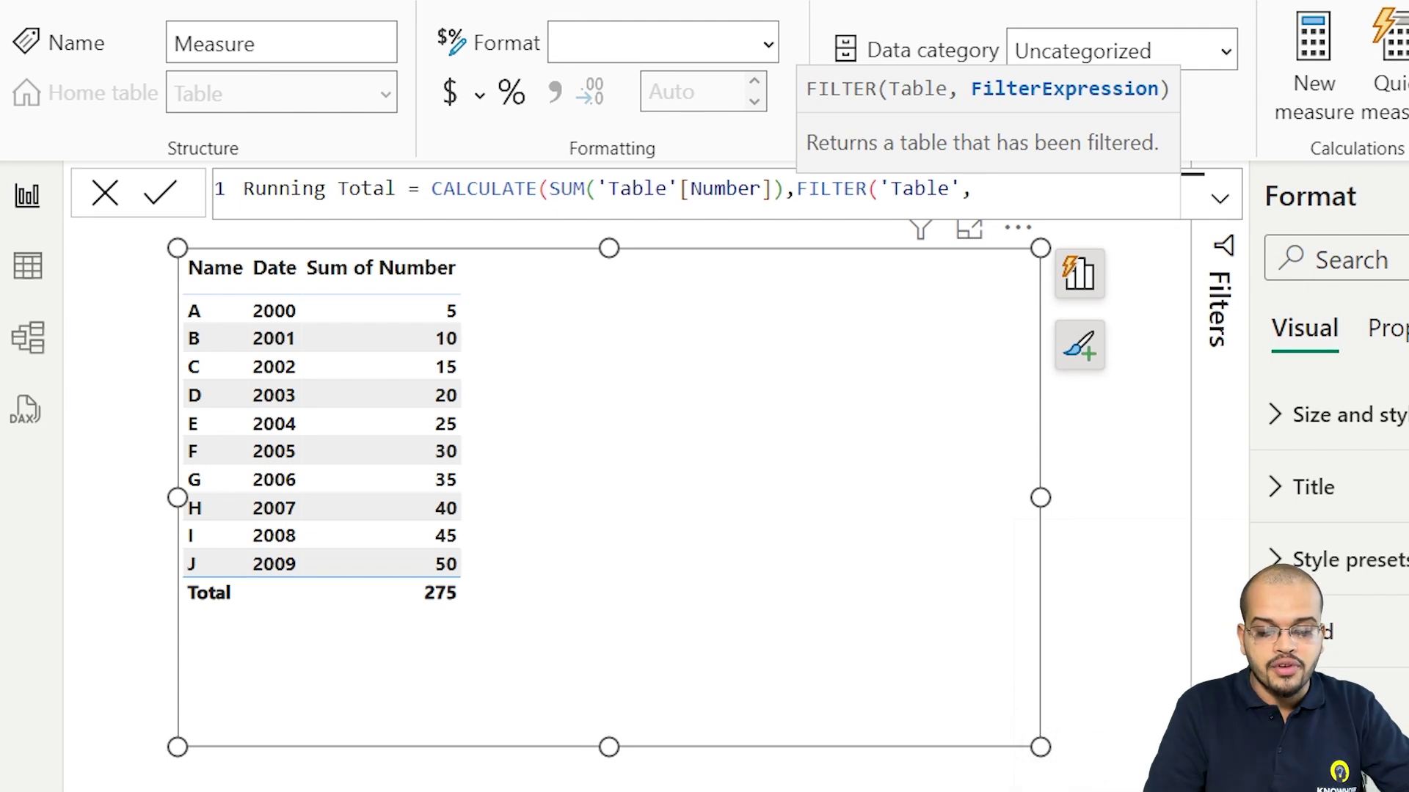
type("DATE")
key("BackSpace")
key("BackSpace")
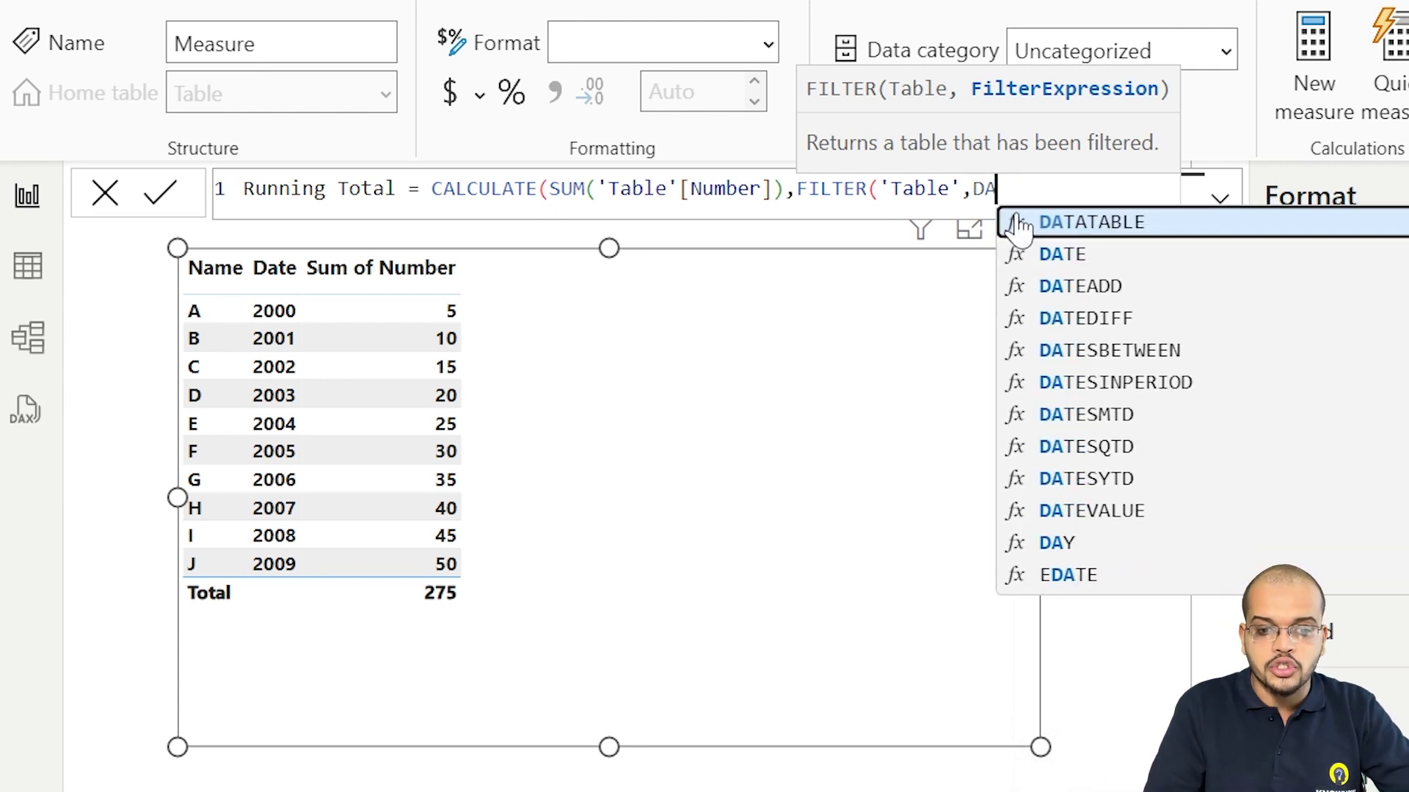
key("BackSpace")
key("BackSpace")
type("TABLE")
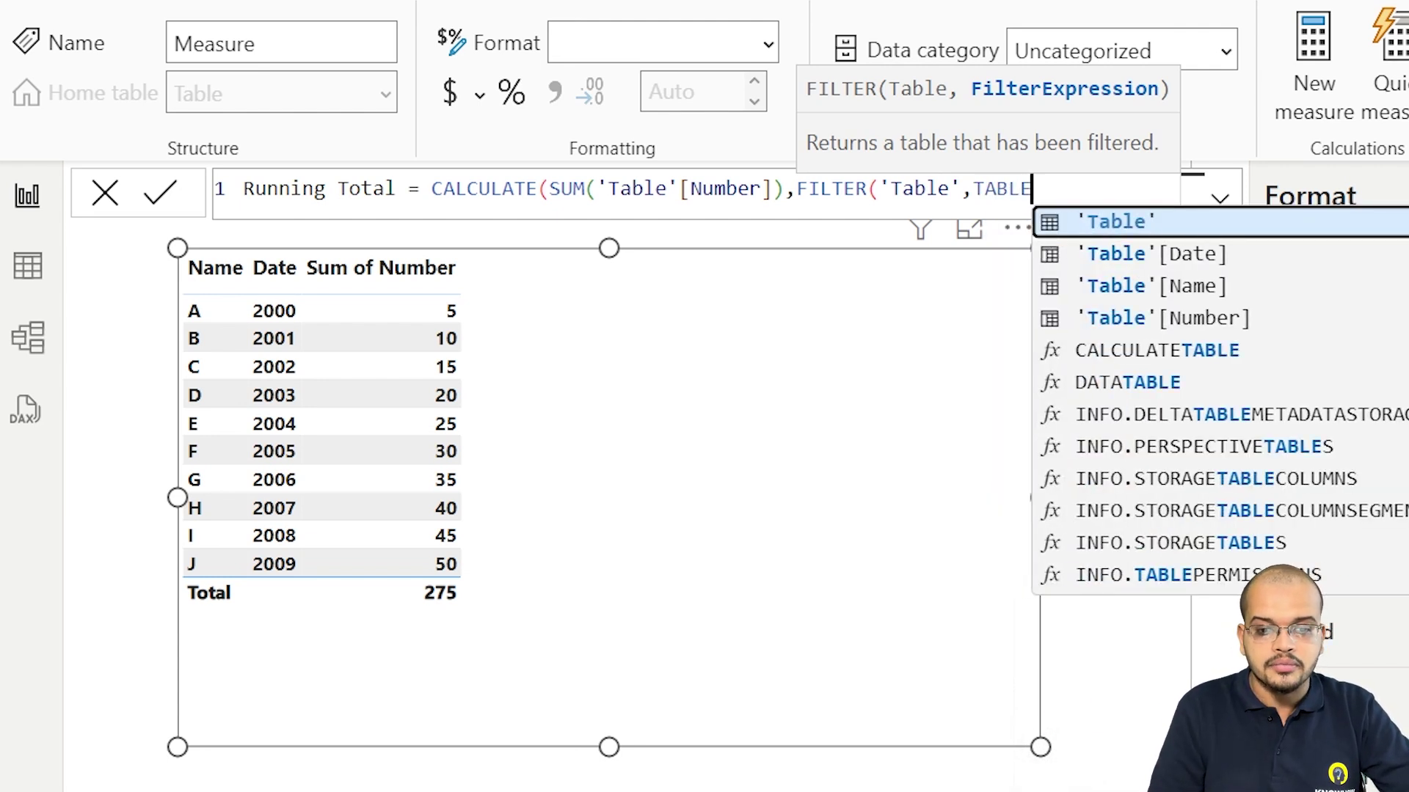
left_click(1169, 258)
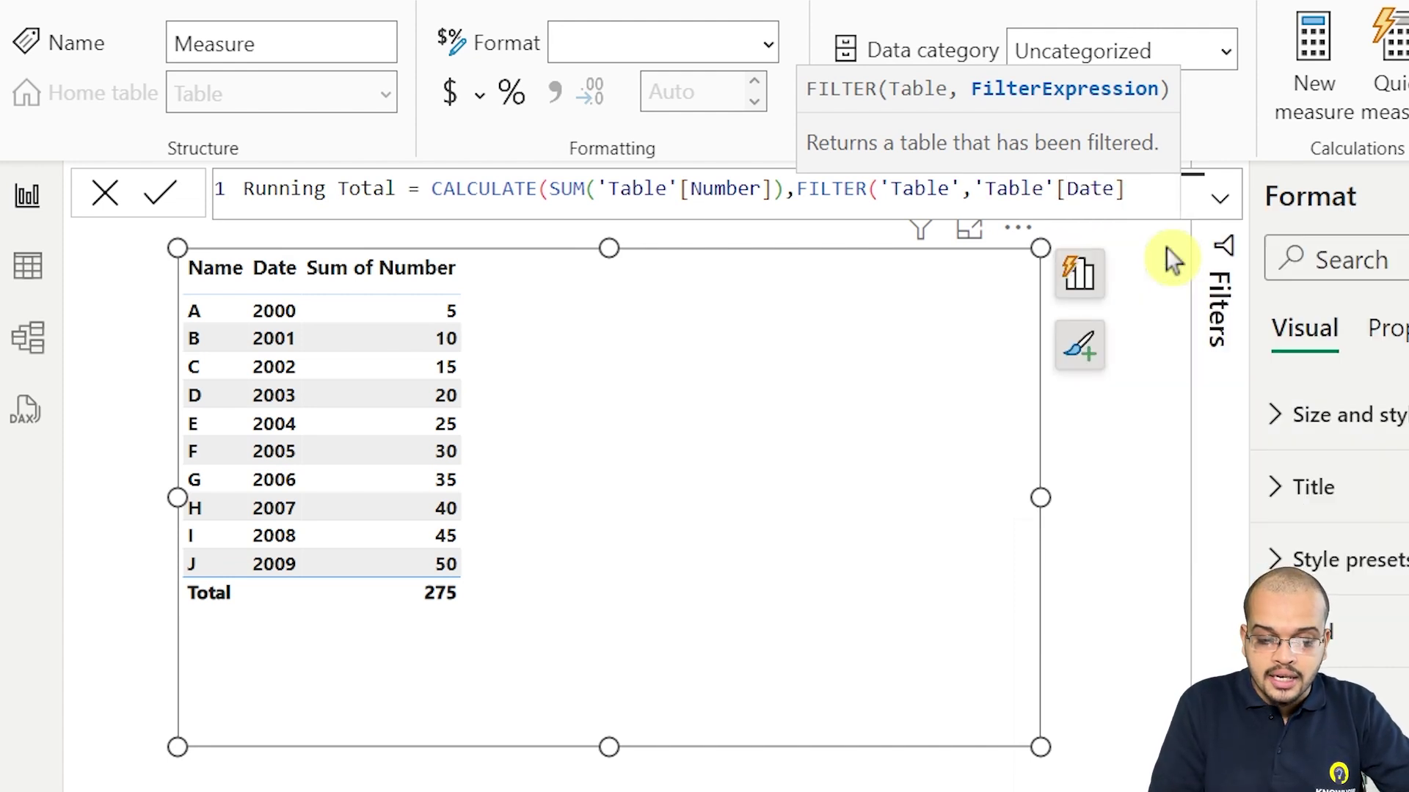
type("<=")
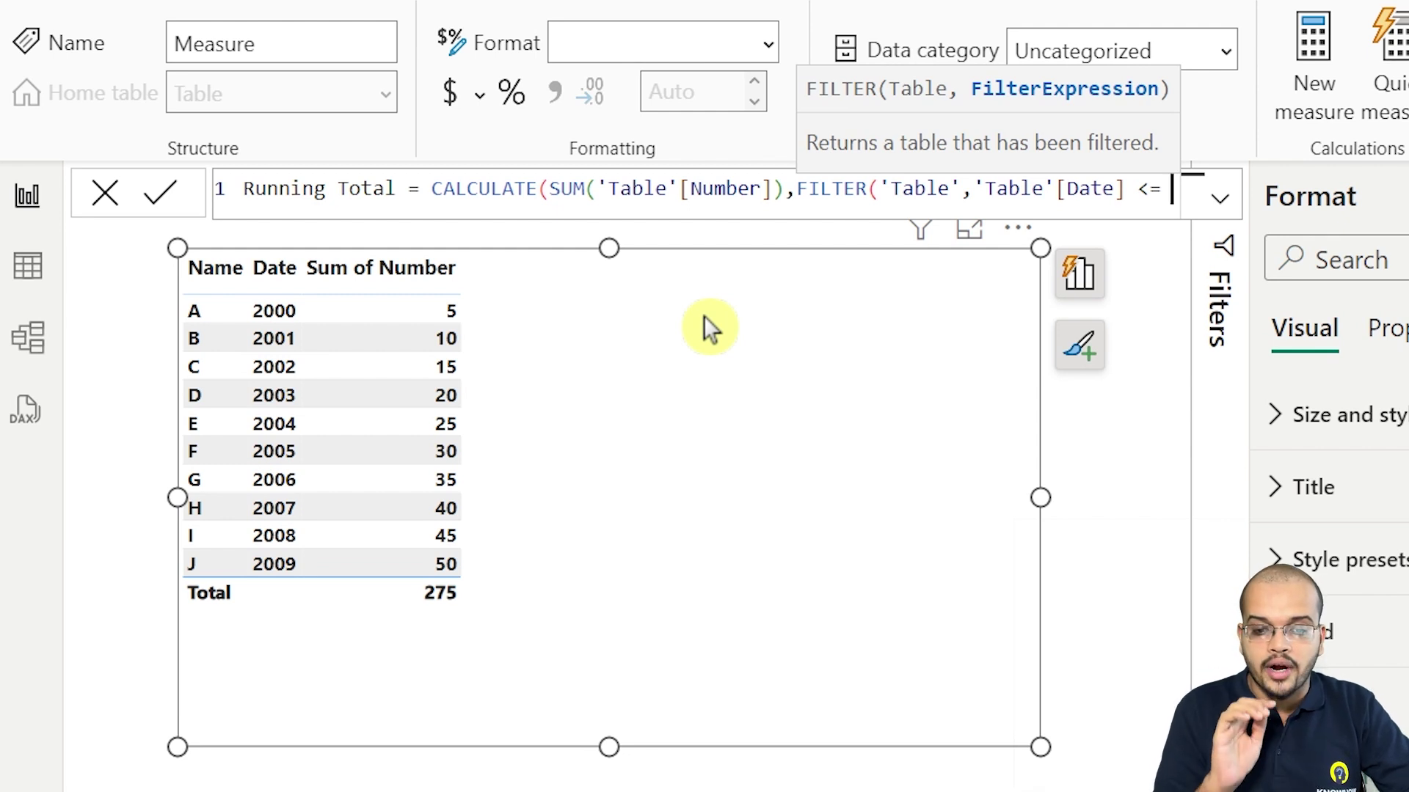
type("MAX")
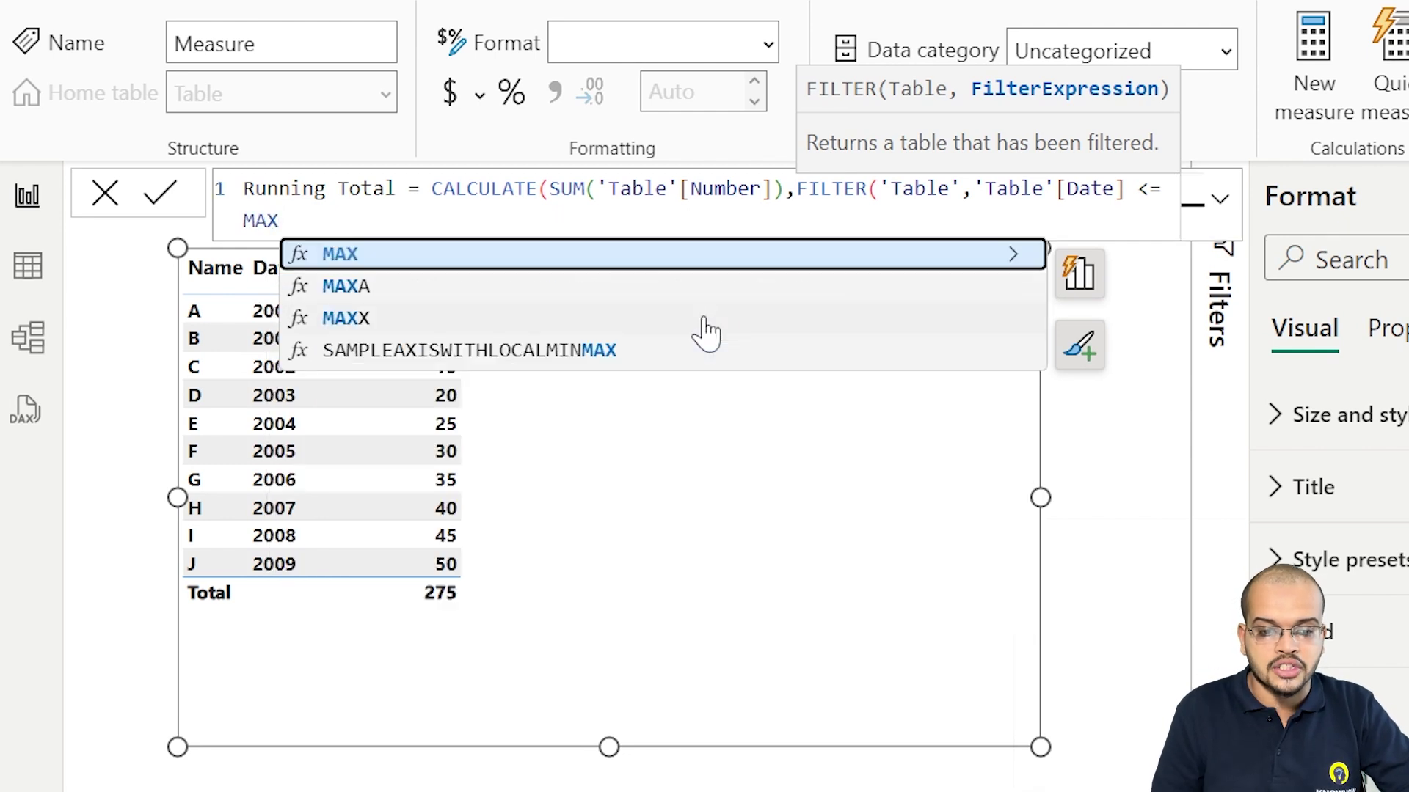
type("(")
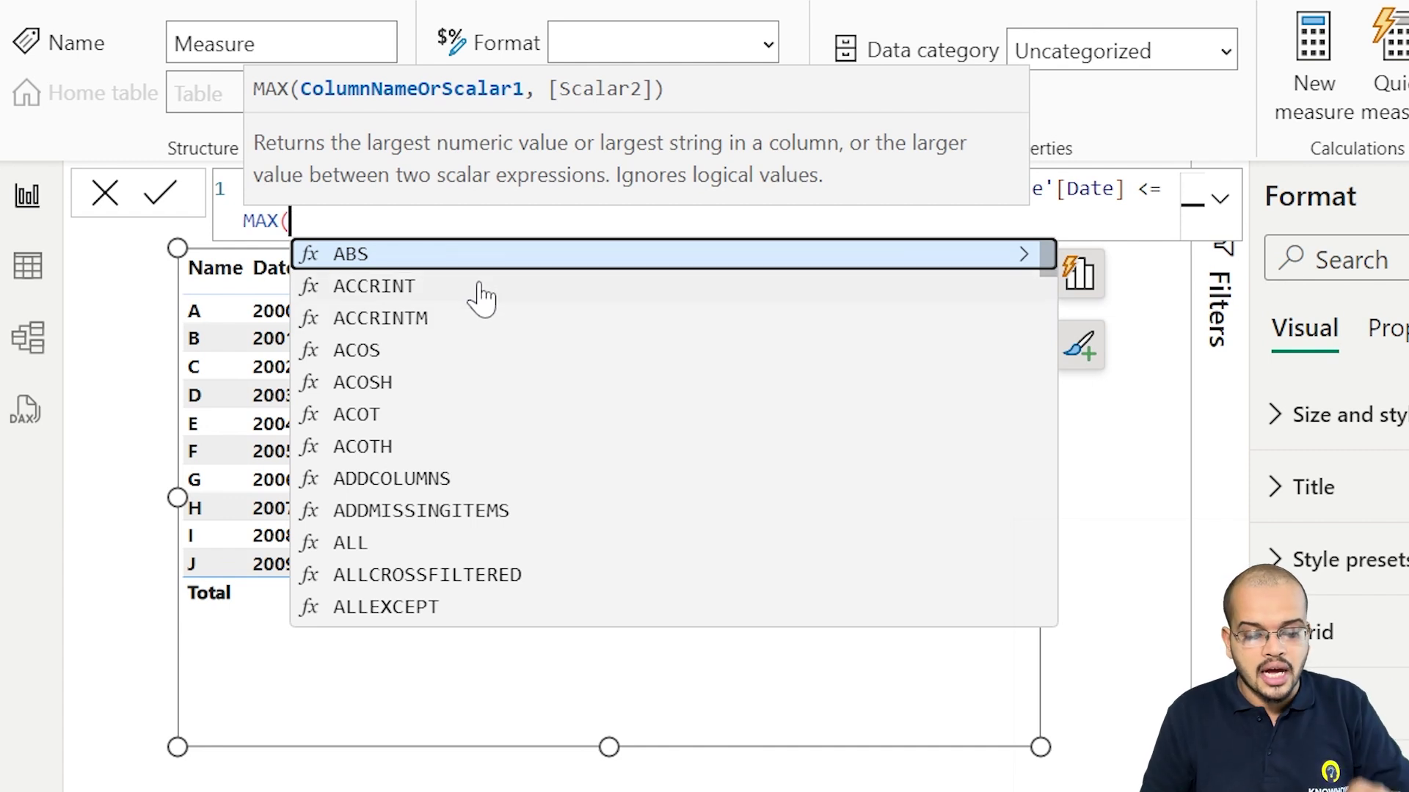
type("TABLE")
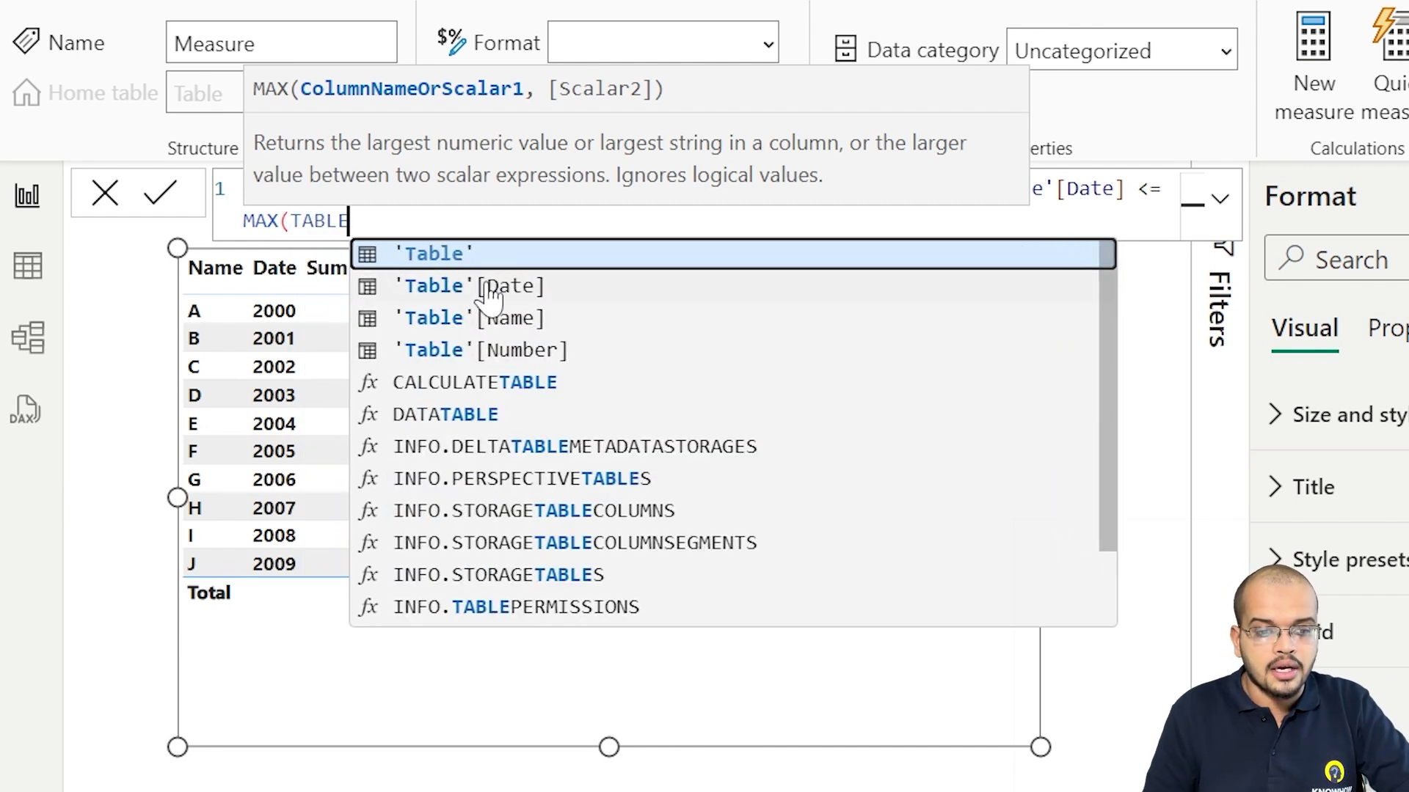
left_click(484, 289)
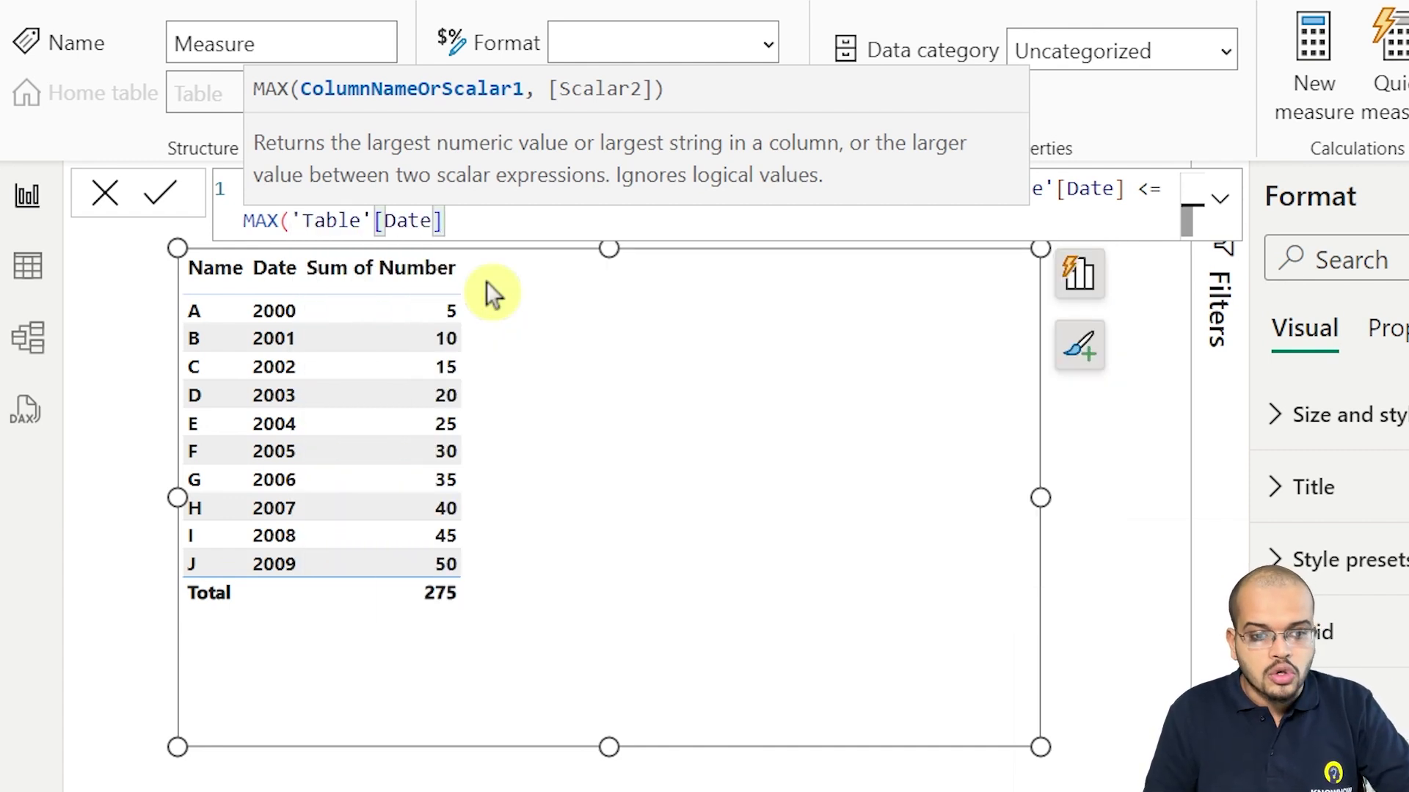
type(")")
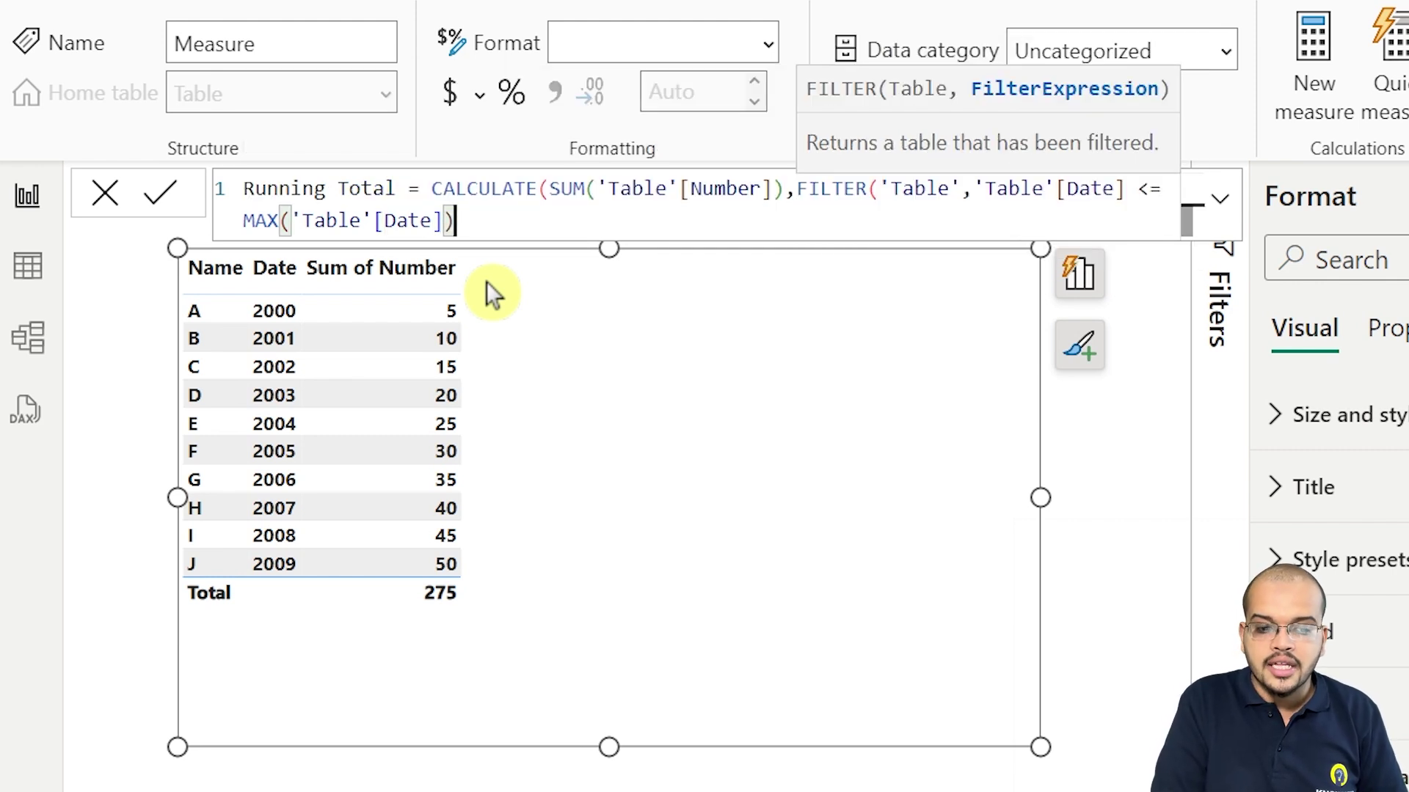
type(")")
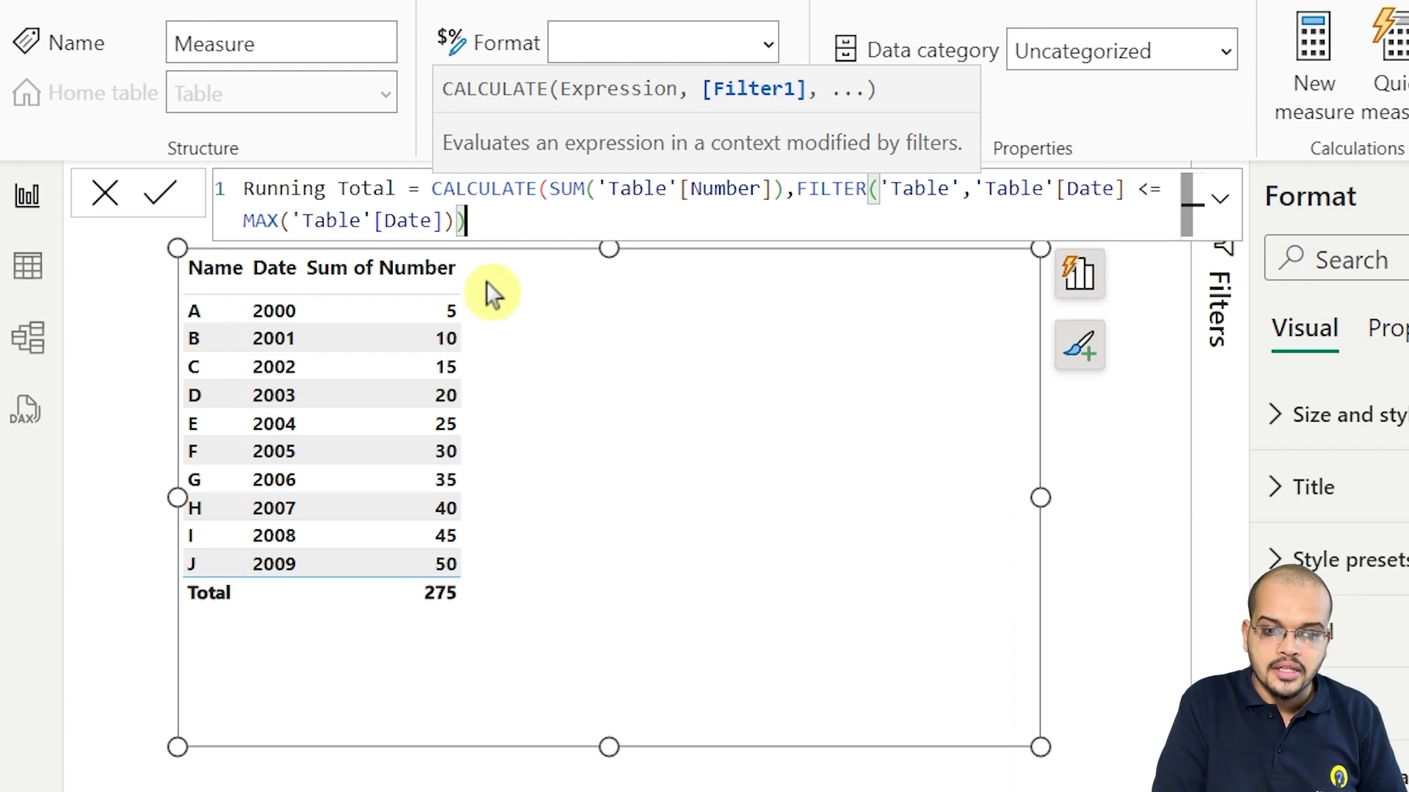
type(")")
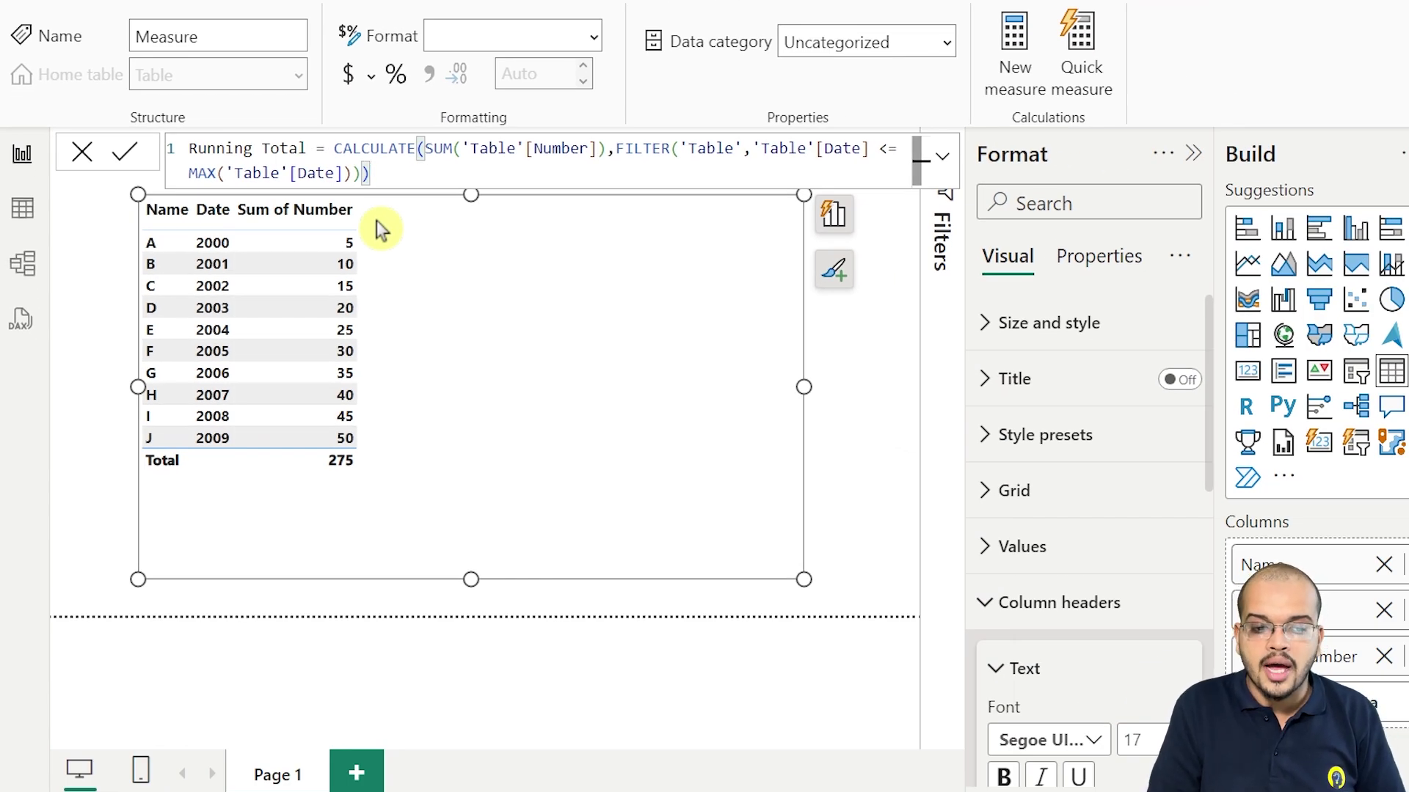
Commit the Running Total measure and add it as a column in the table visual
key("Return")
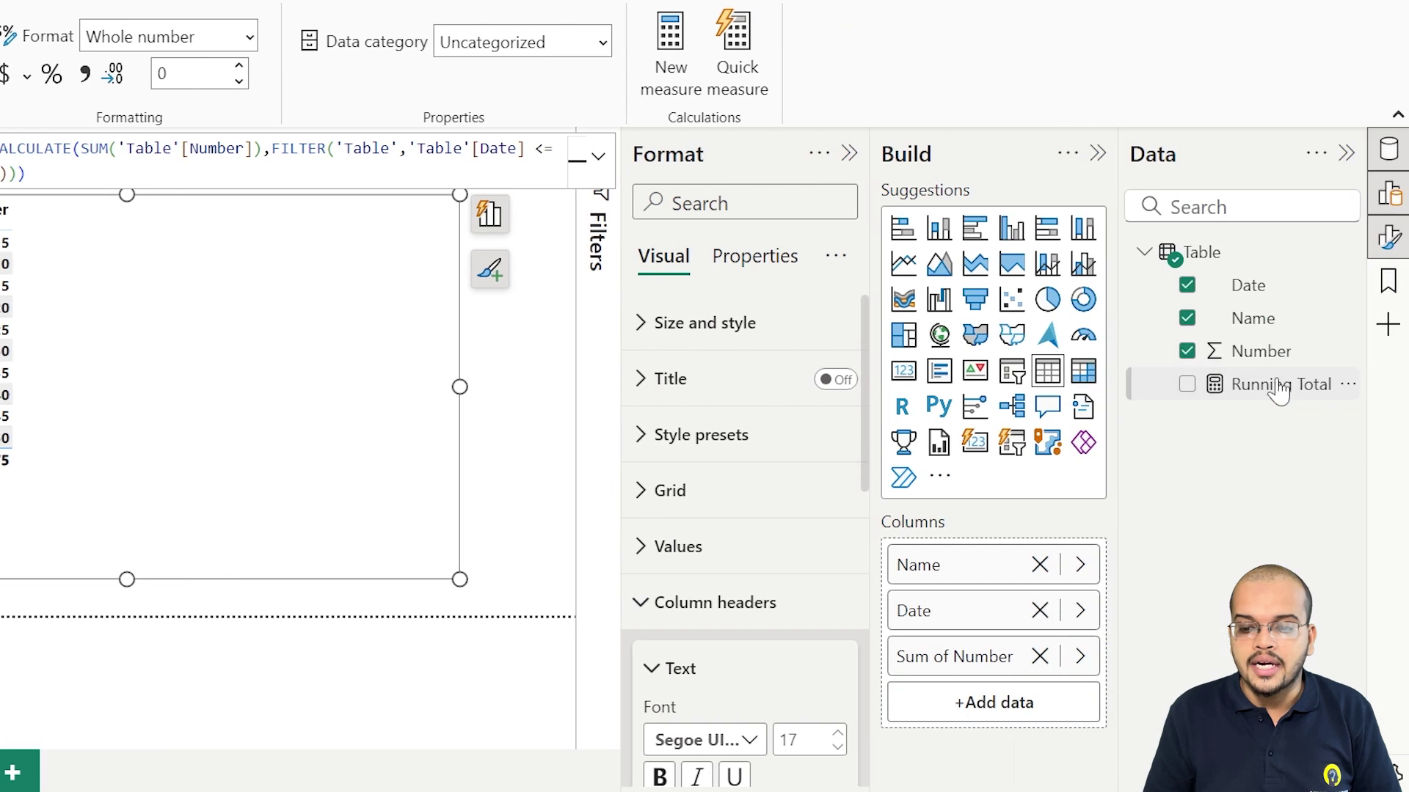
mouse_move(1276, 384)
left_mouse_down()
mouse_move(1031, 727)
mouse_move(1041, 704)
left_mouse_up()
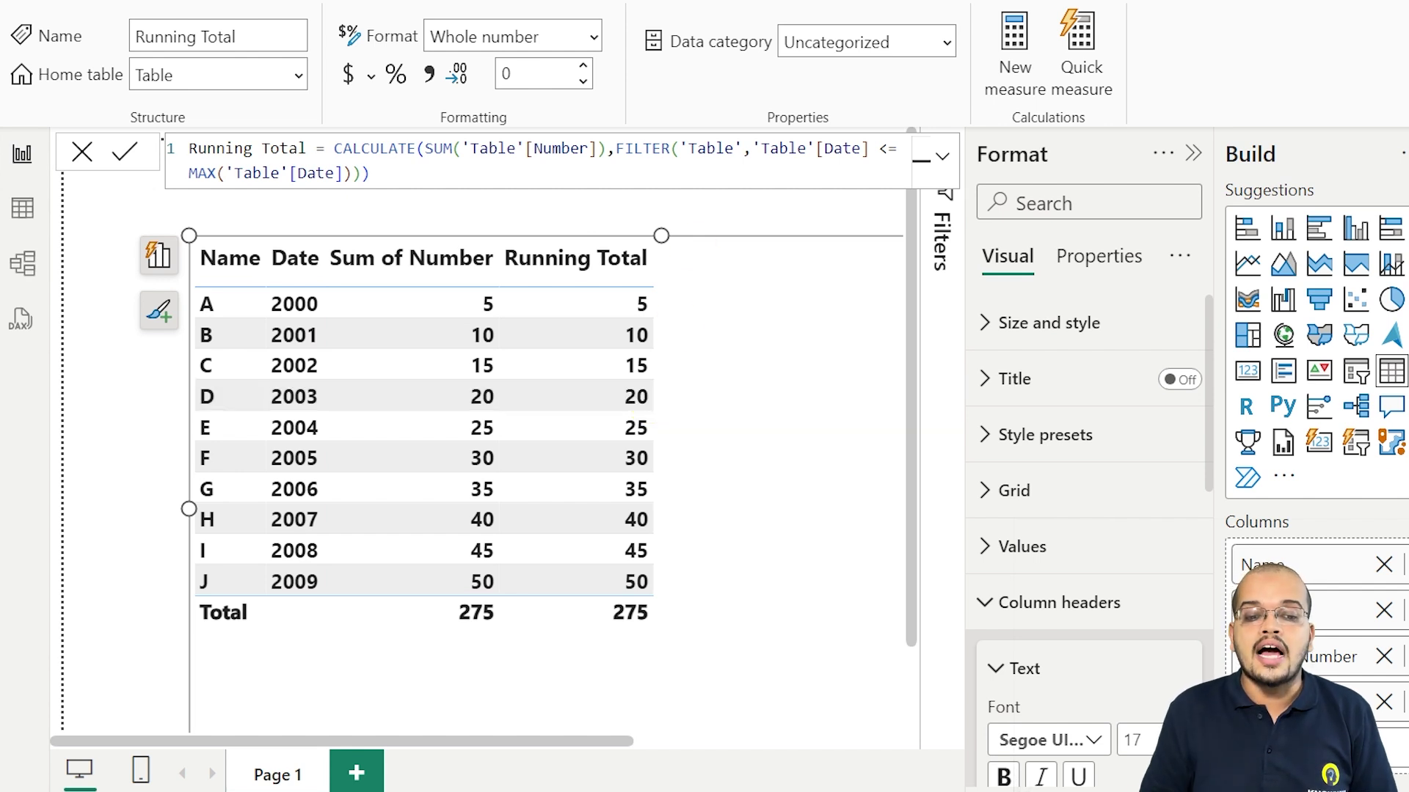
Change the formula's FILTER('Table', to FILTER(ALL('Table'),
left_click(689, 148)
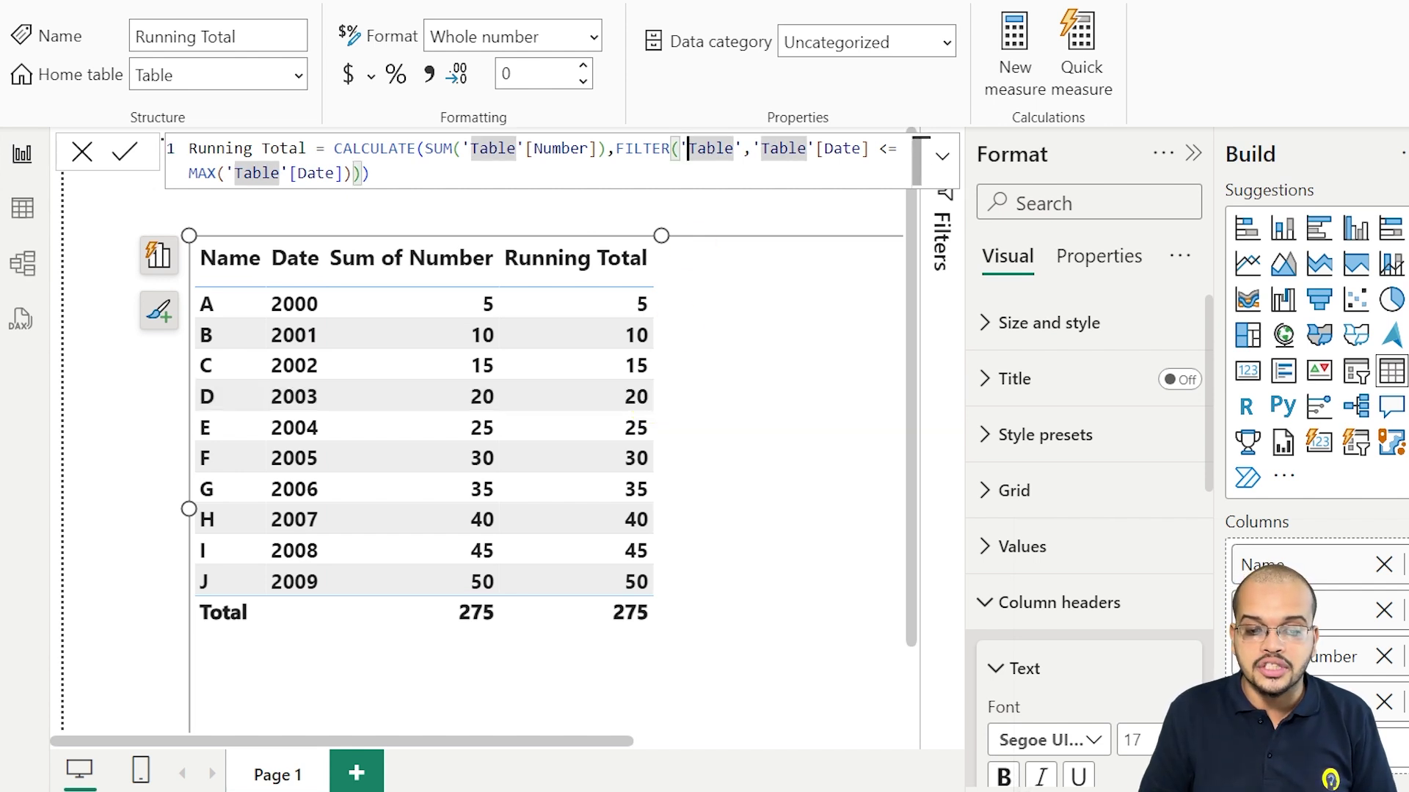
key("Left")
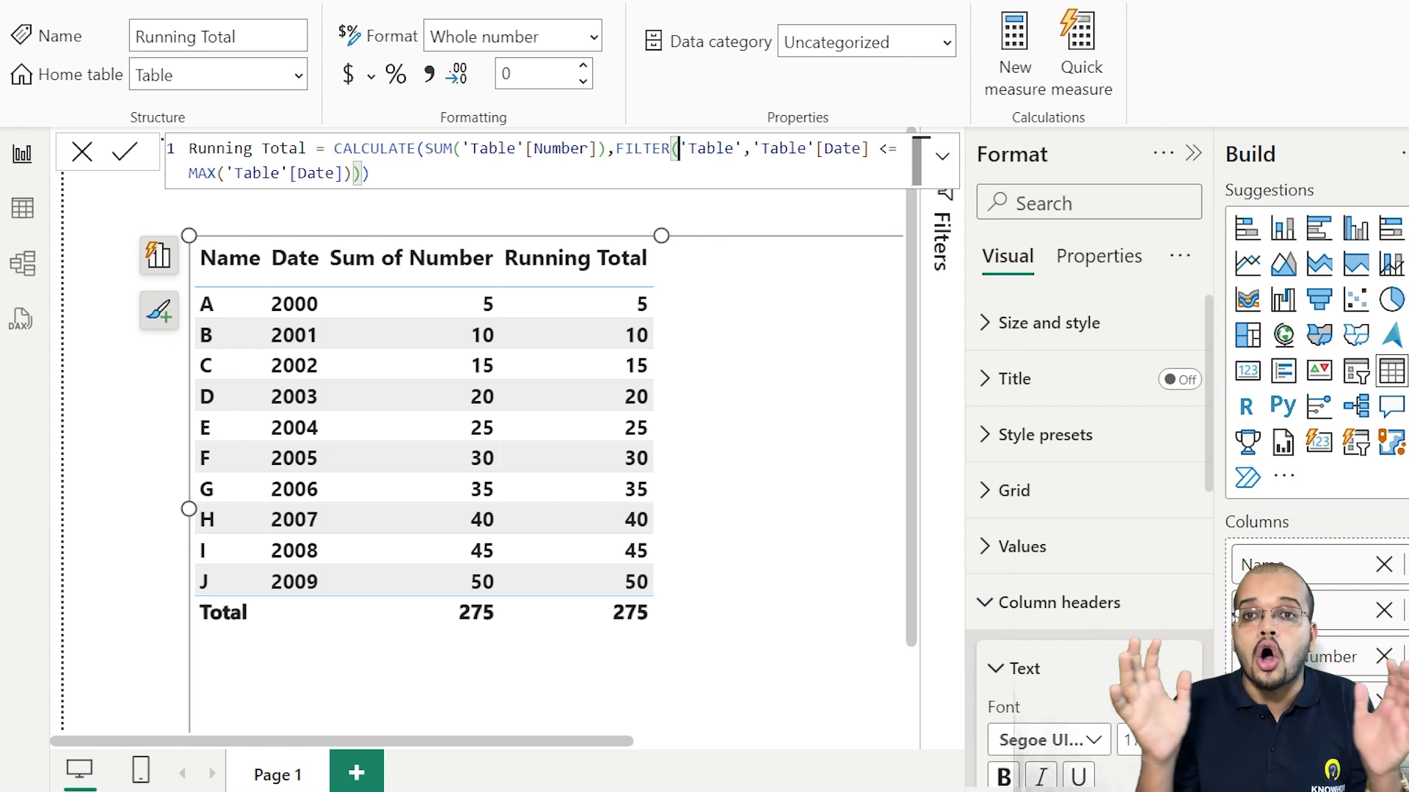
type("ALL")
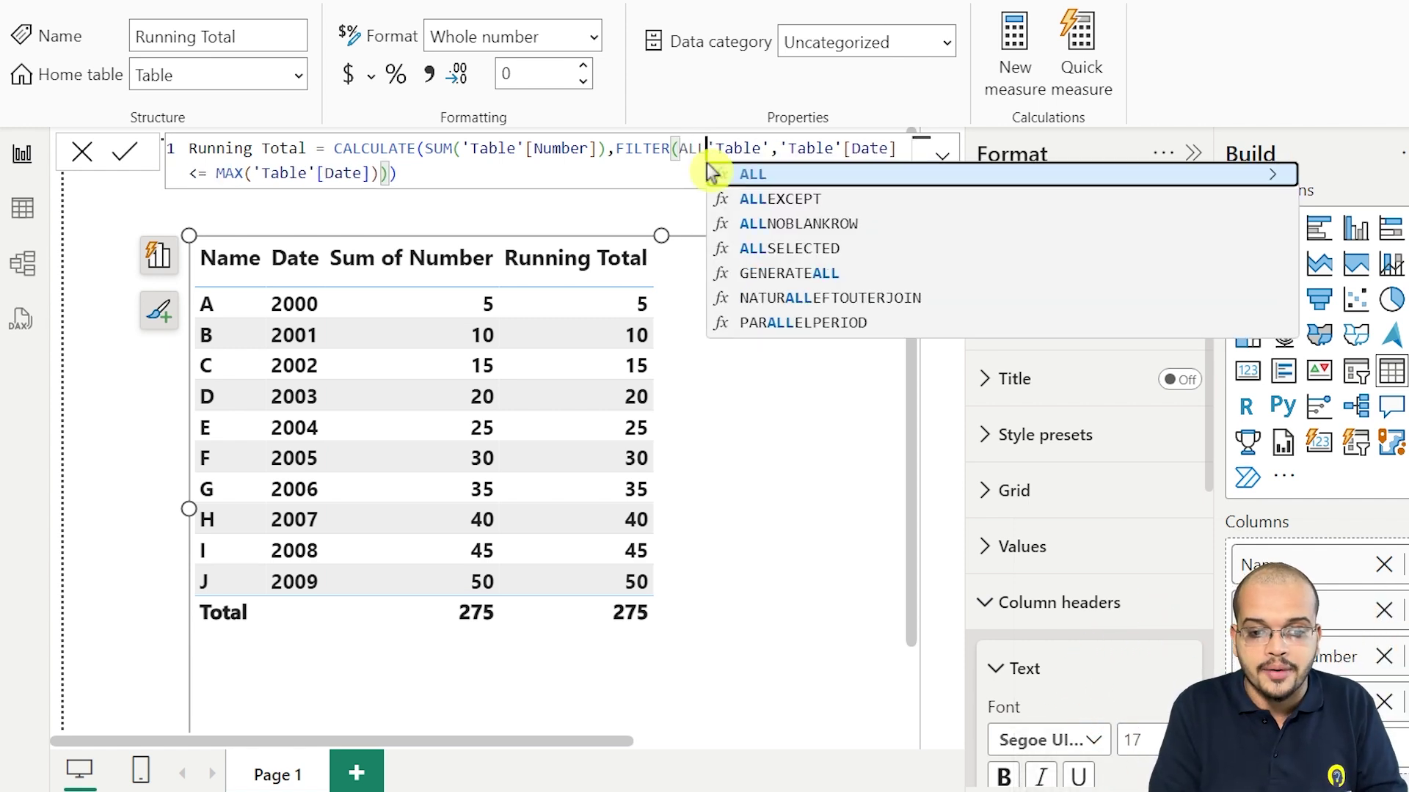
type("(")
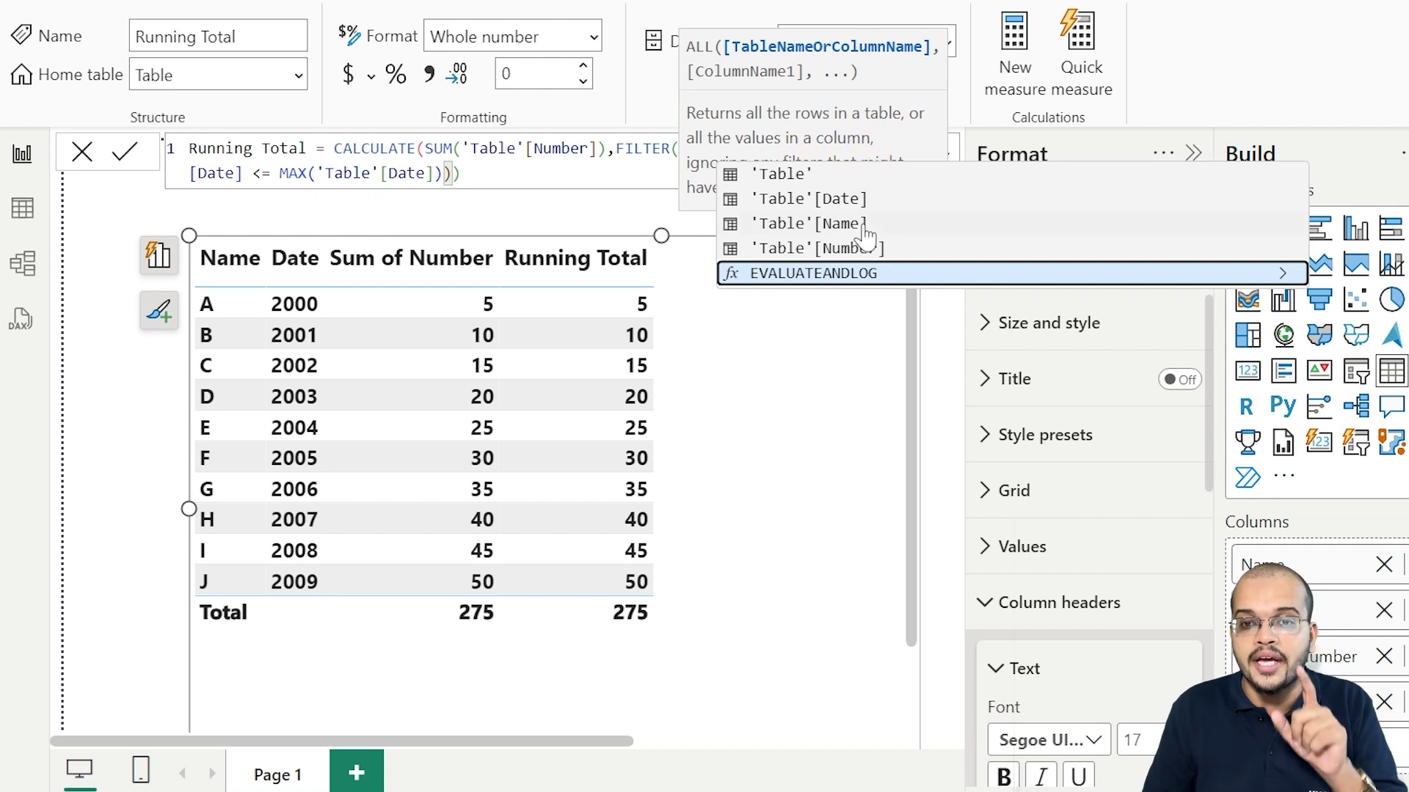
double_click(642, 149)
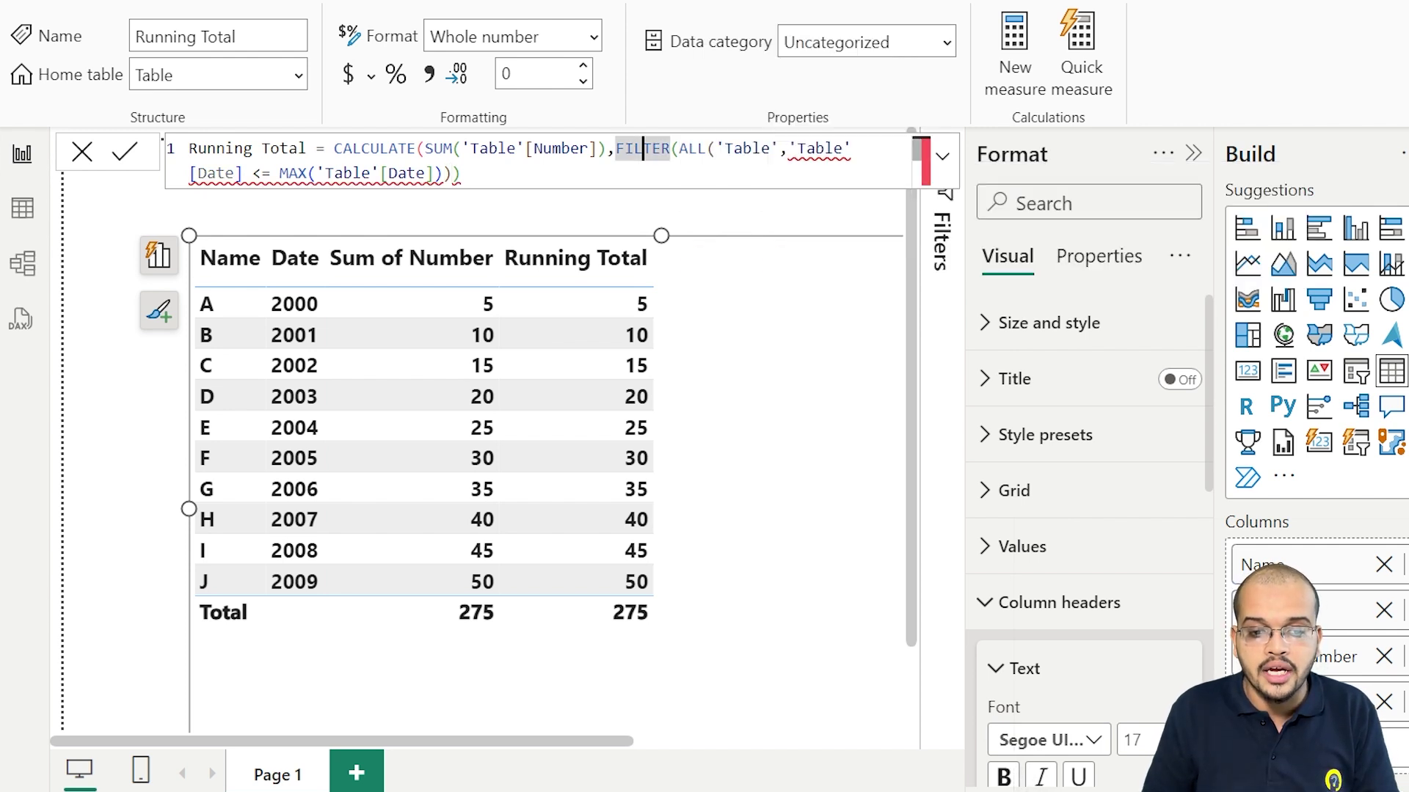
left_click(712, 149)
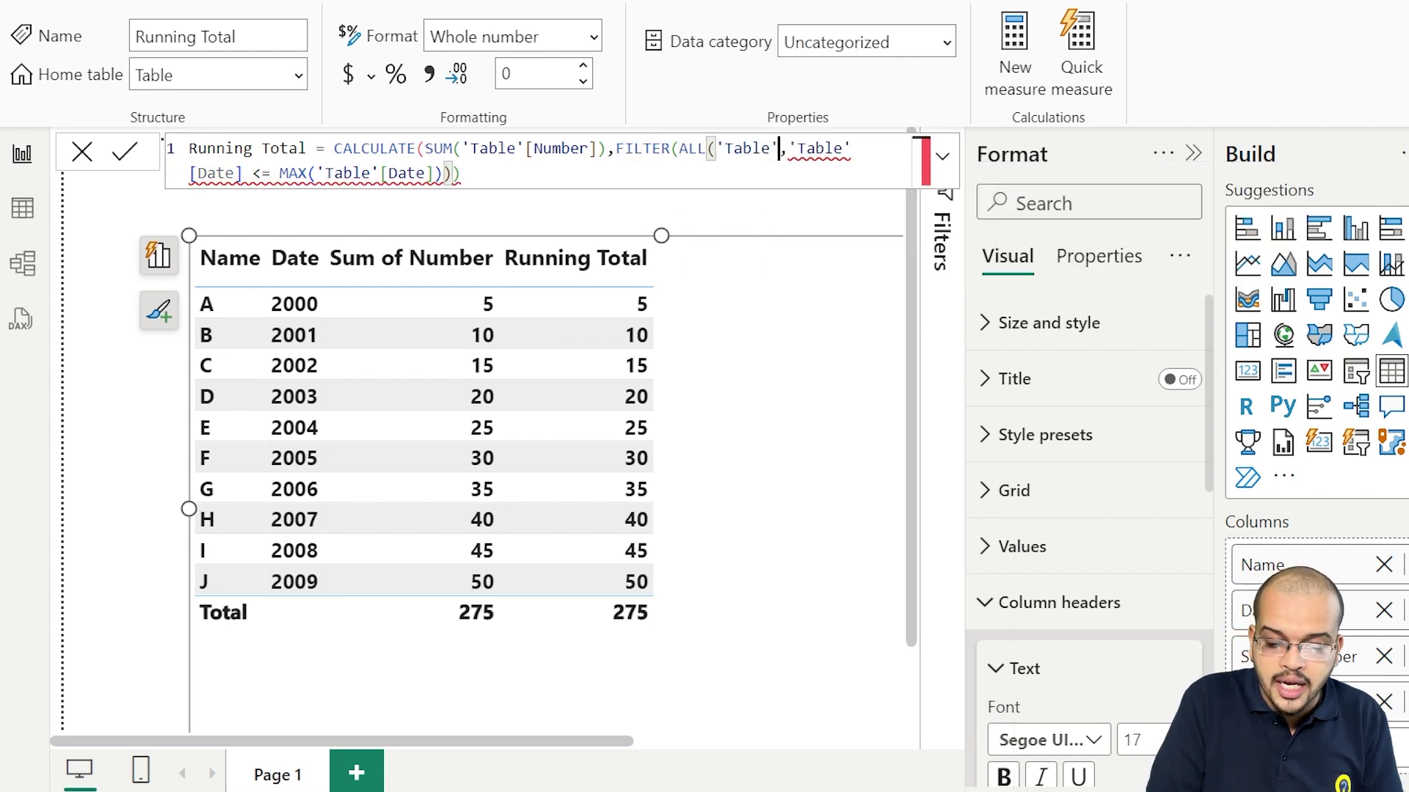
type(")")
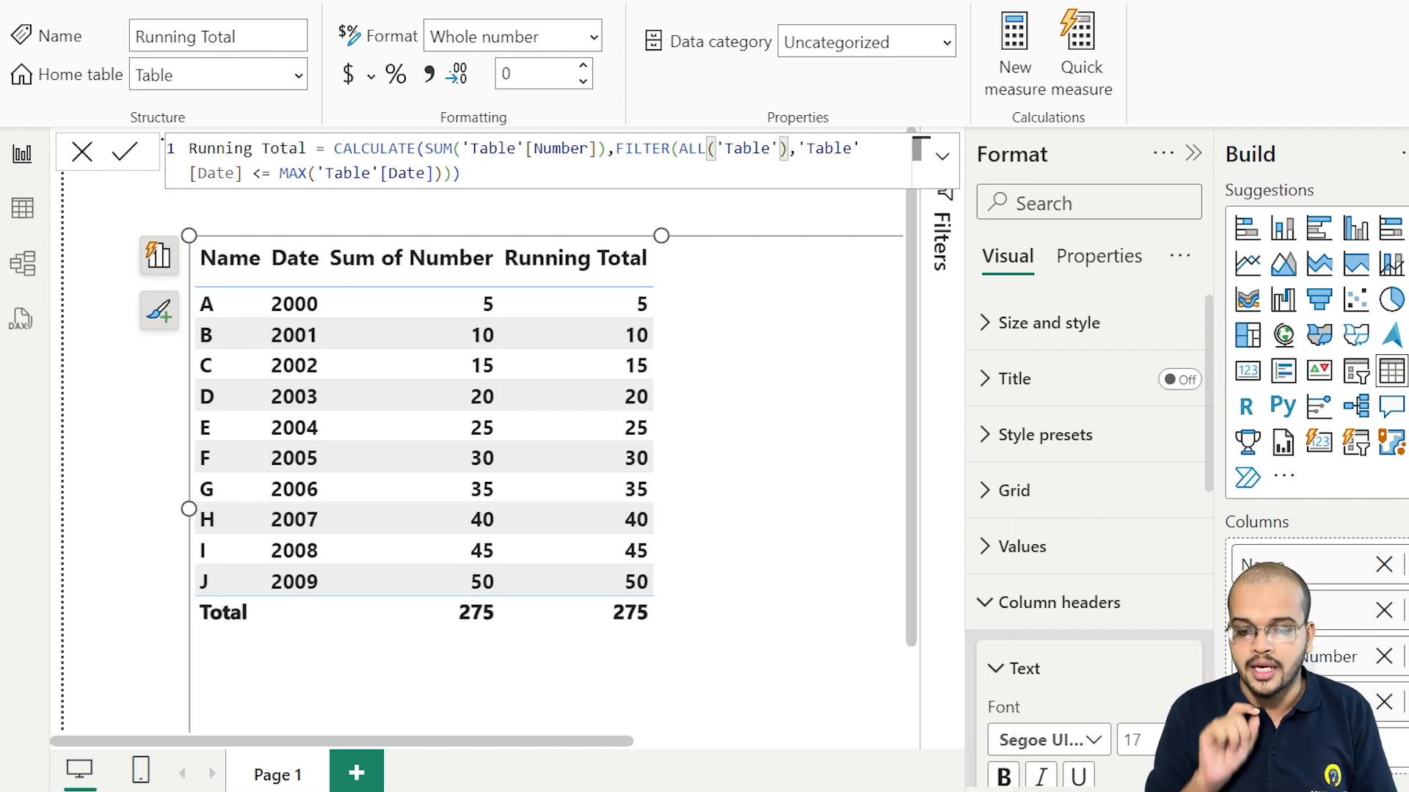
Commit the revised formula so Running Total accumulates 5, 15, 30 … 275
key("Return")
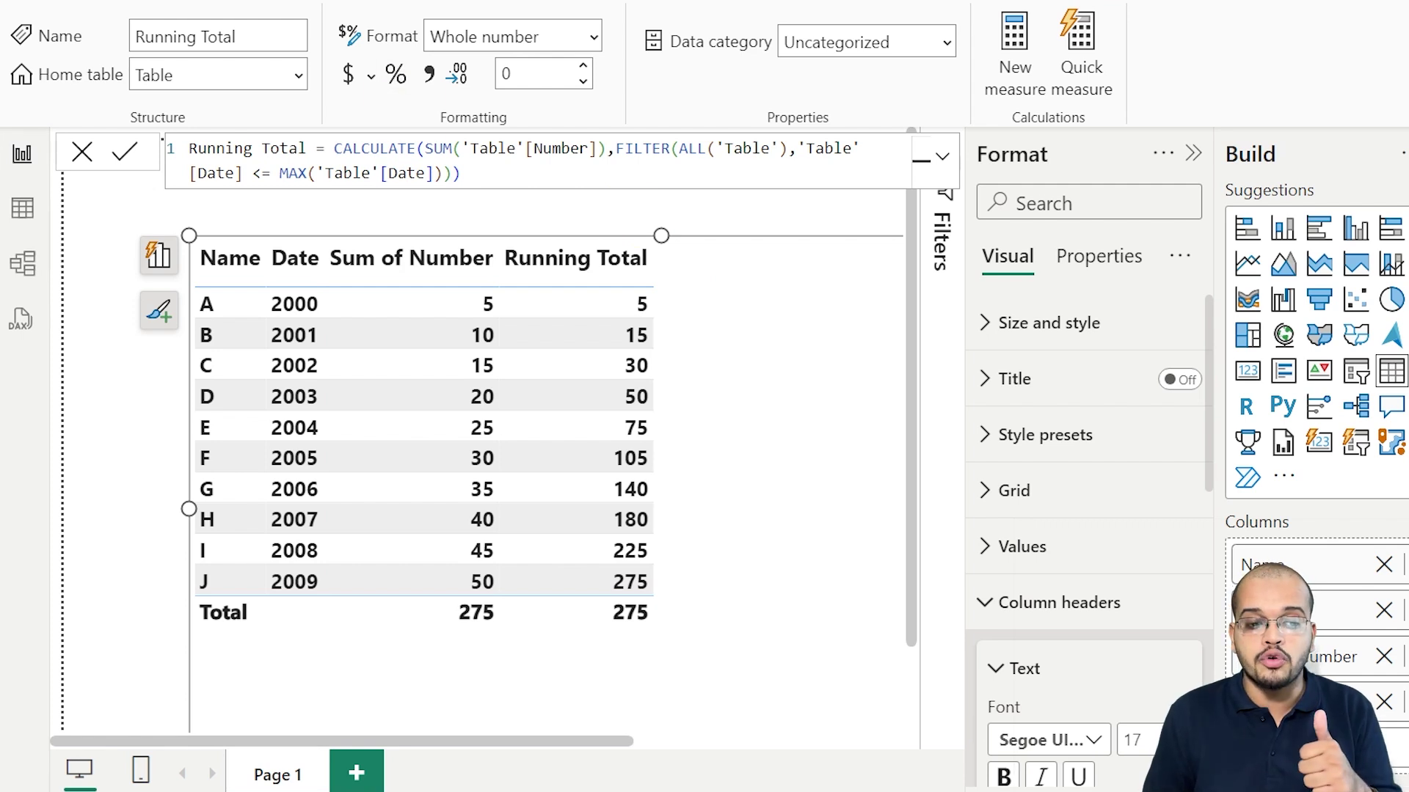
left_click_drag(333, 149, 452, 148)
left_click(422, 149)
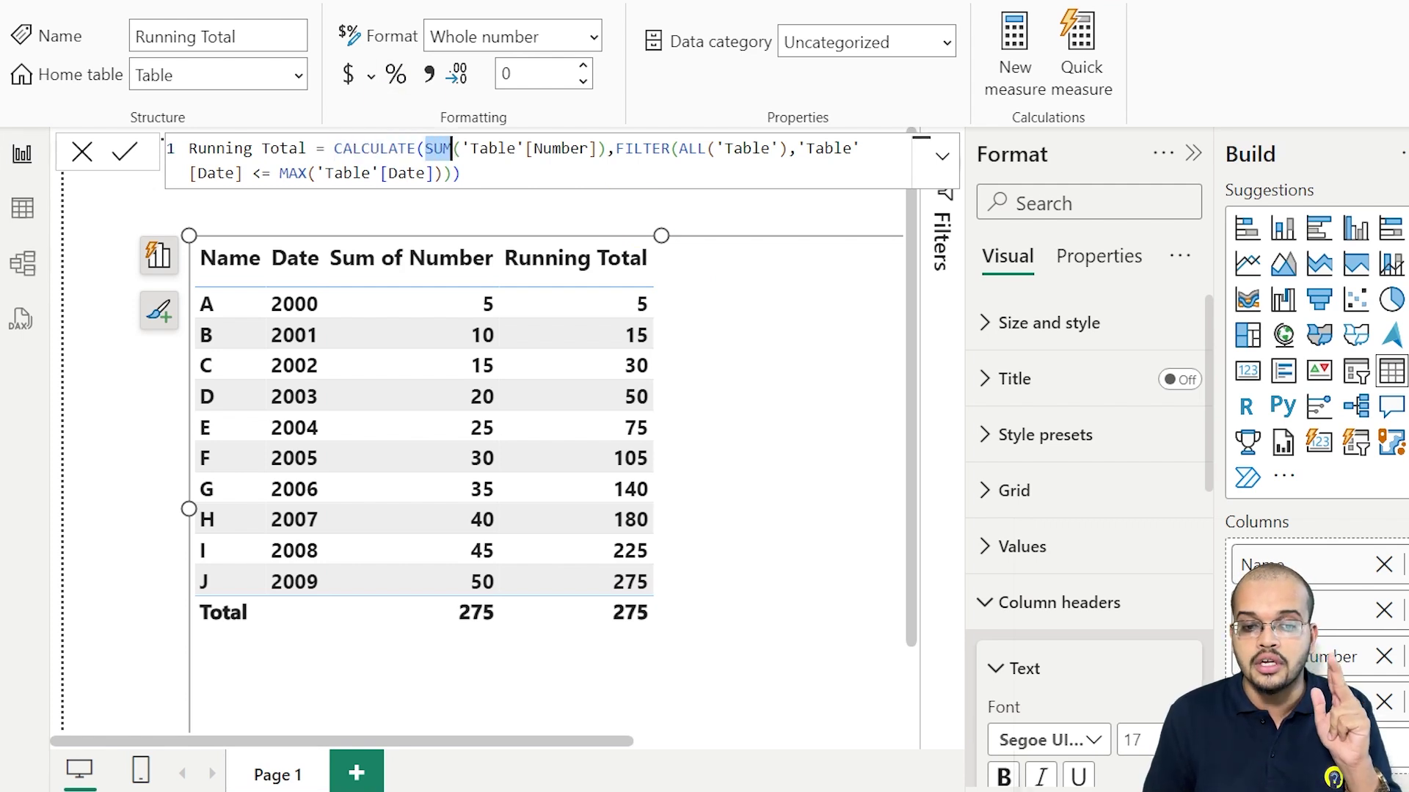
double_click(688, 148)
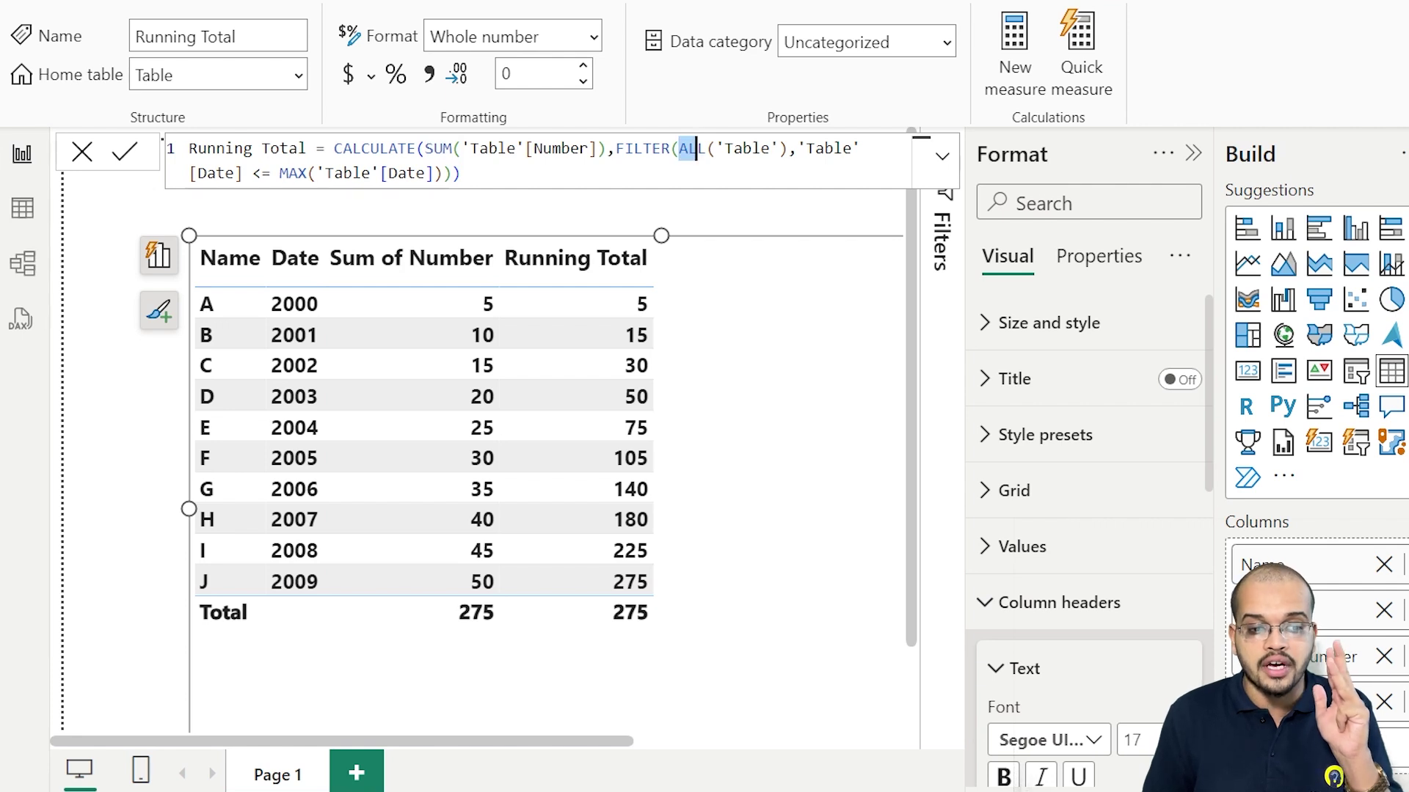
double_click(289, 172)
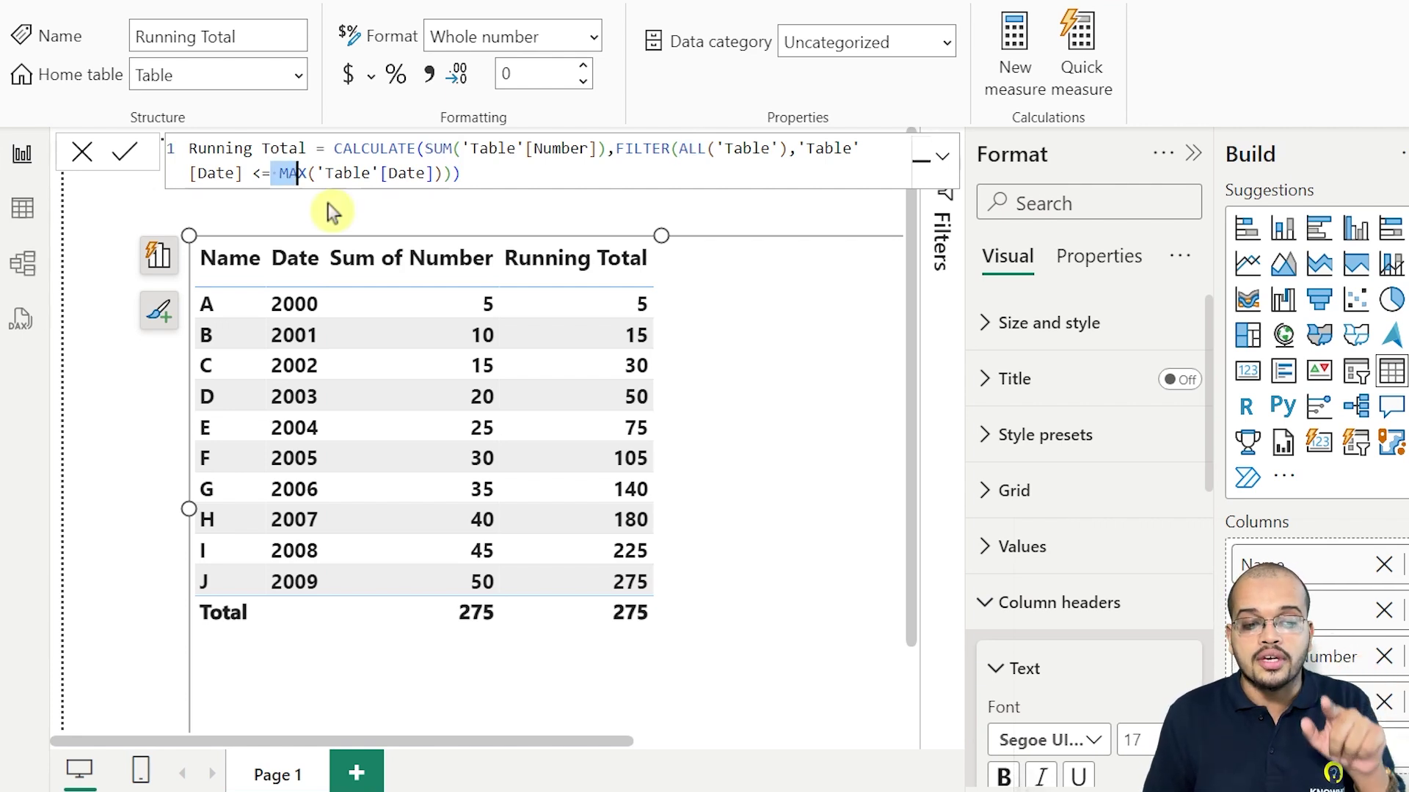
key("End")
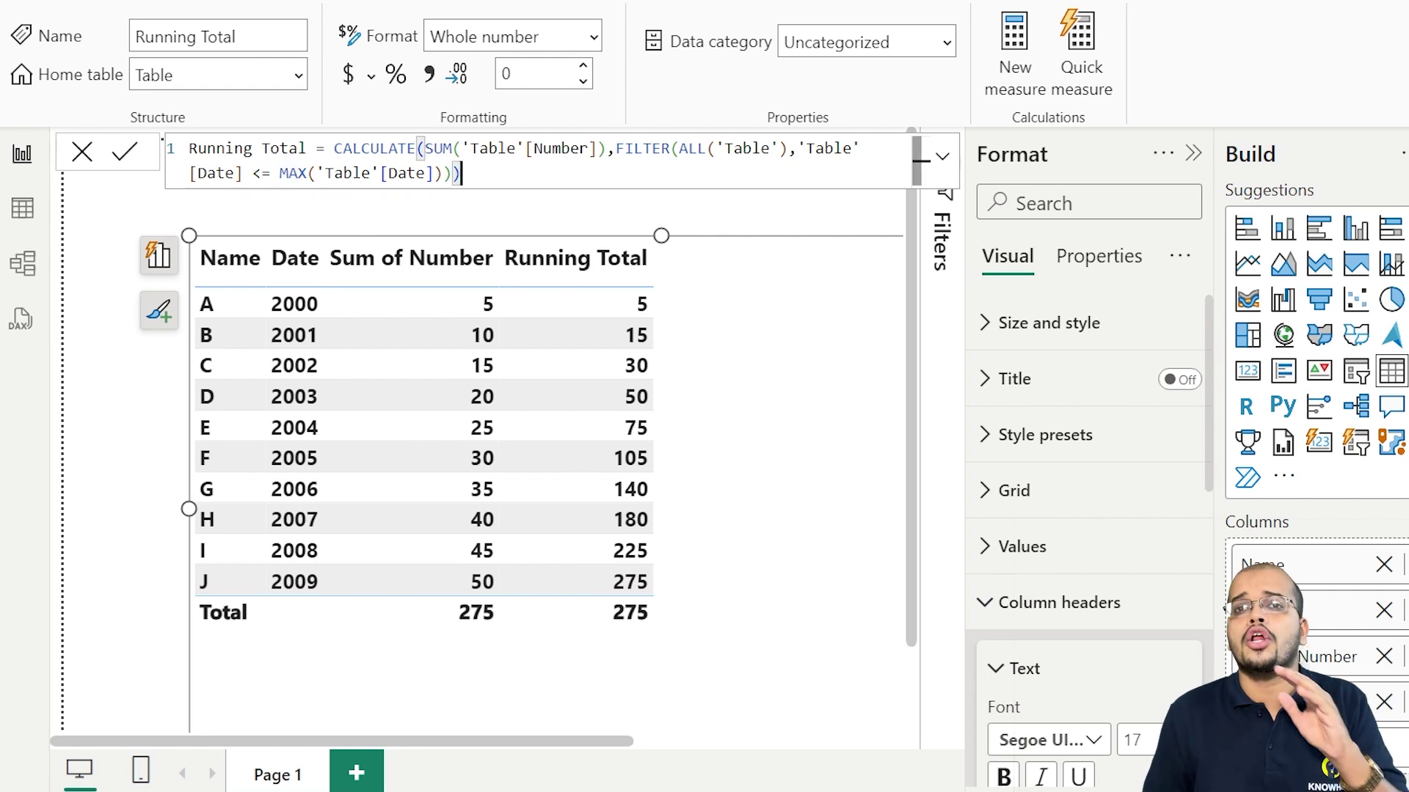